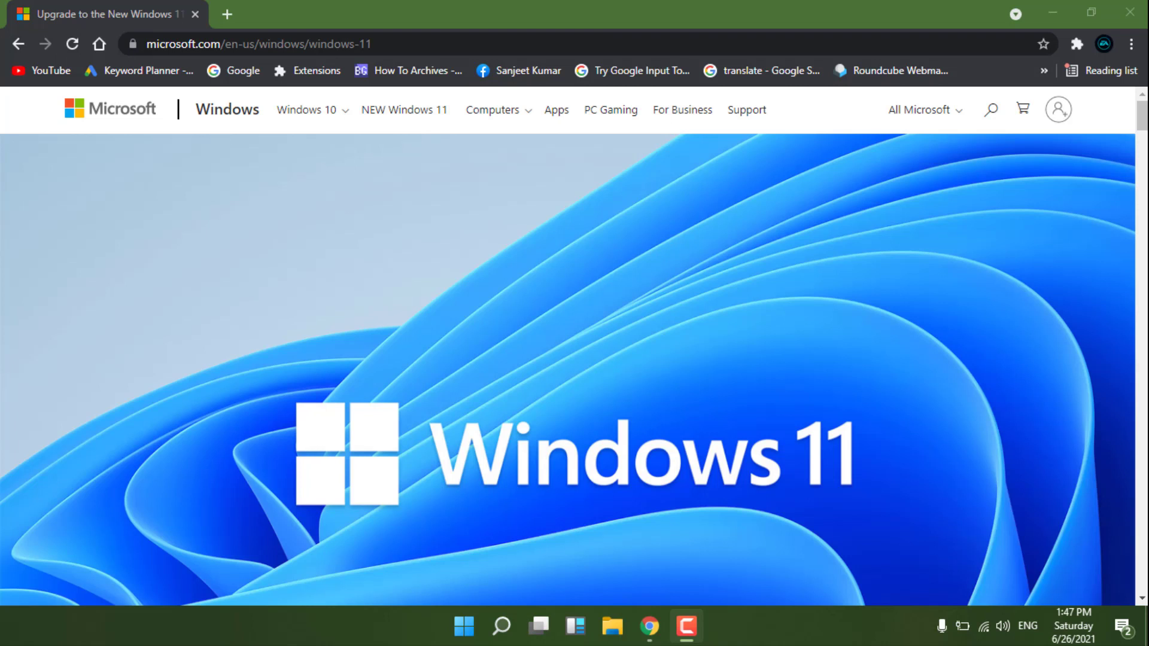
- Minimize the browser and run tpm.msc to view the computer's TPM status
click(1053, 11)
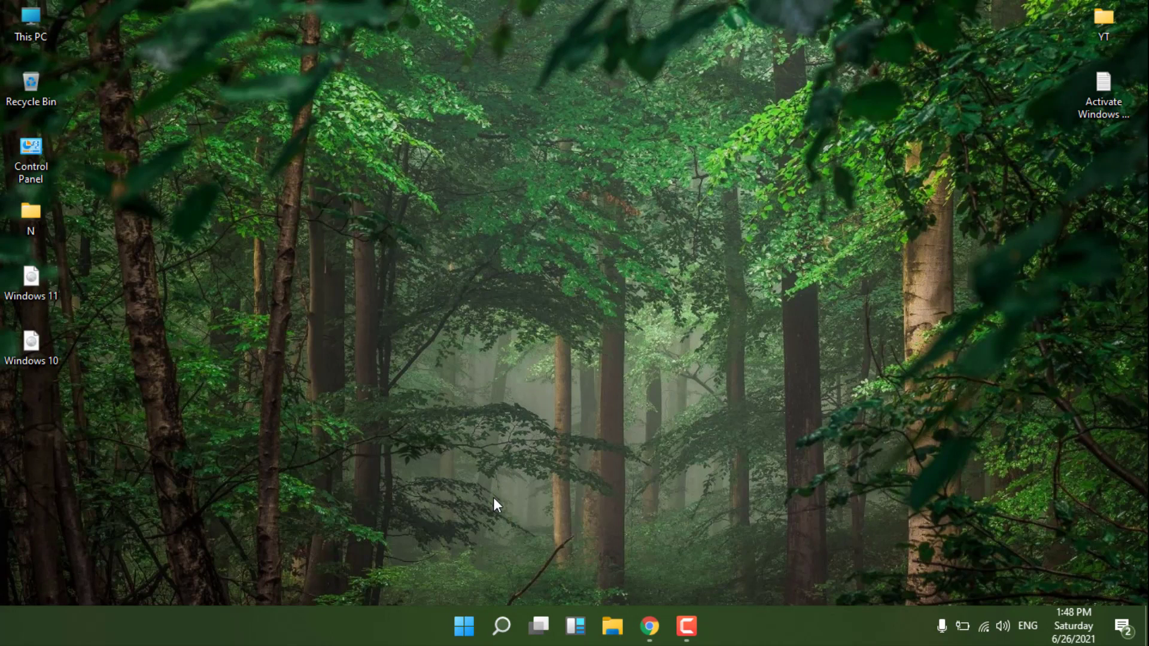
key(super+r)
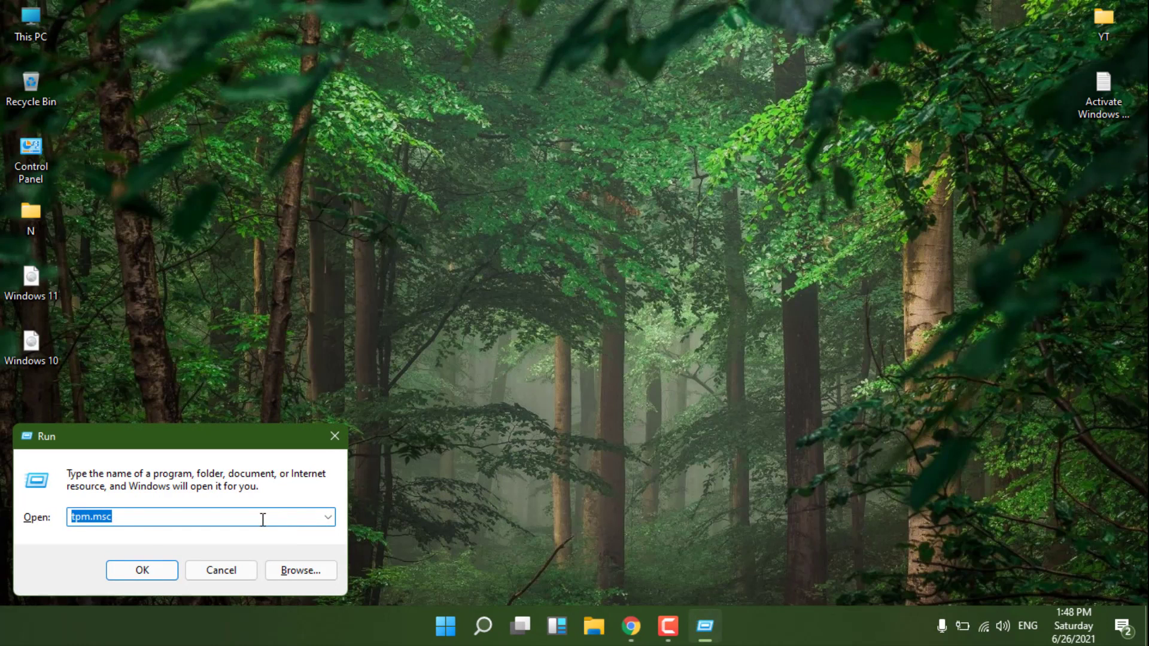
click(97, 518)
click(142, 569)
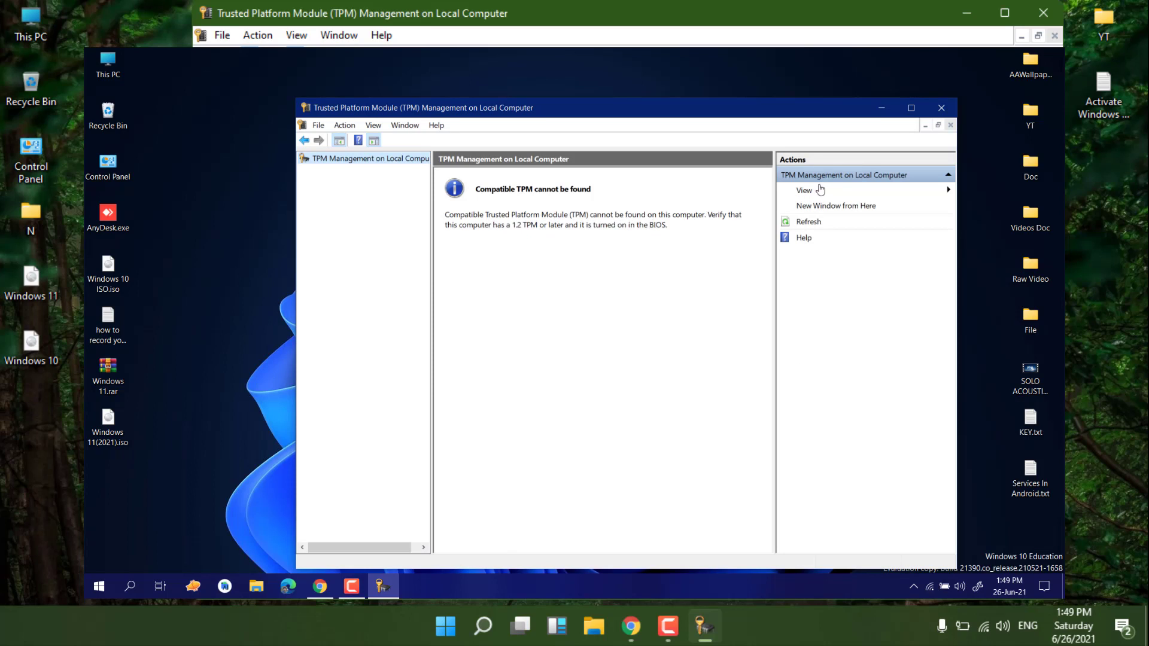
- Close the TPM management console, search for Windows Security and open its Device security page
click(942, 110)
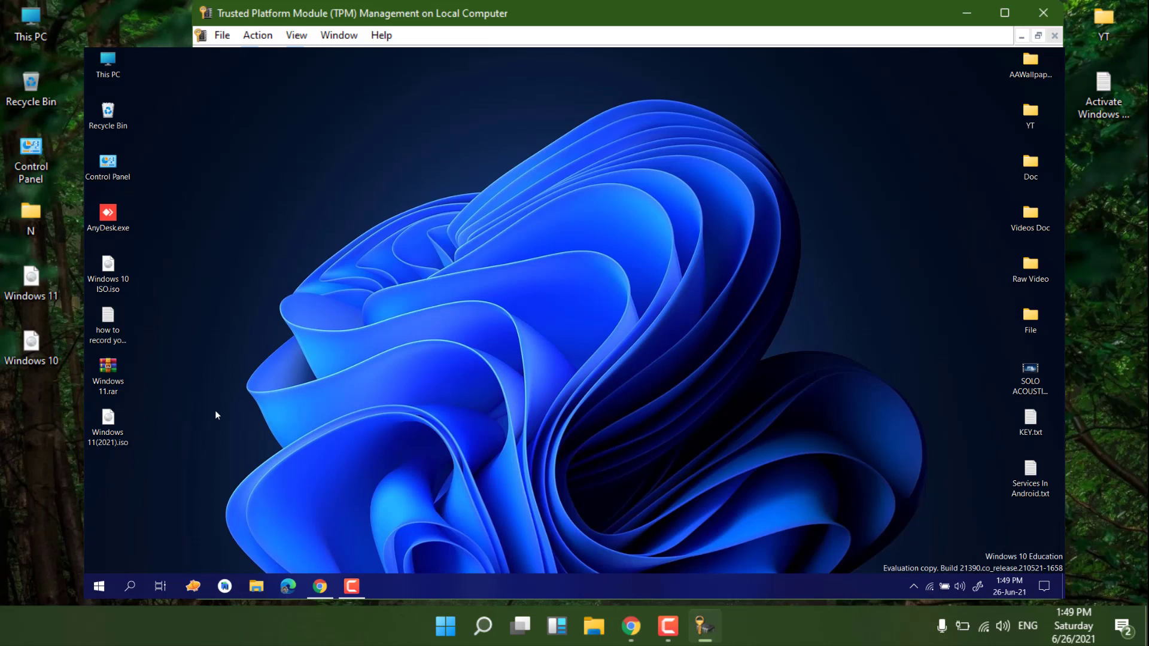
key(super+s)
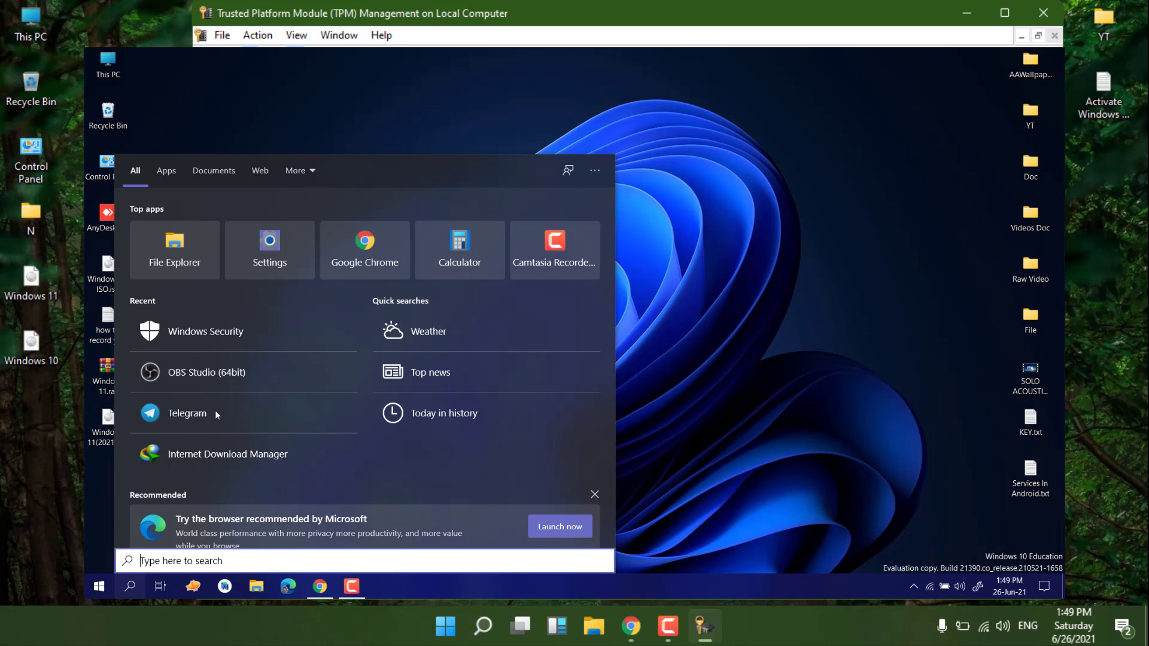
text(w)
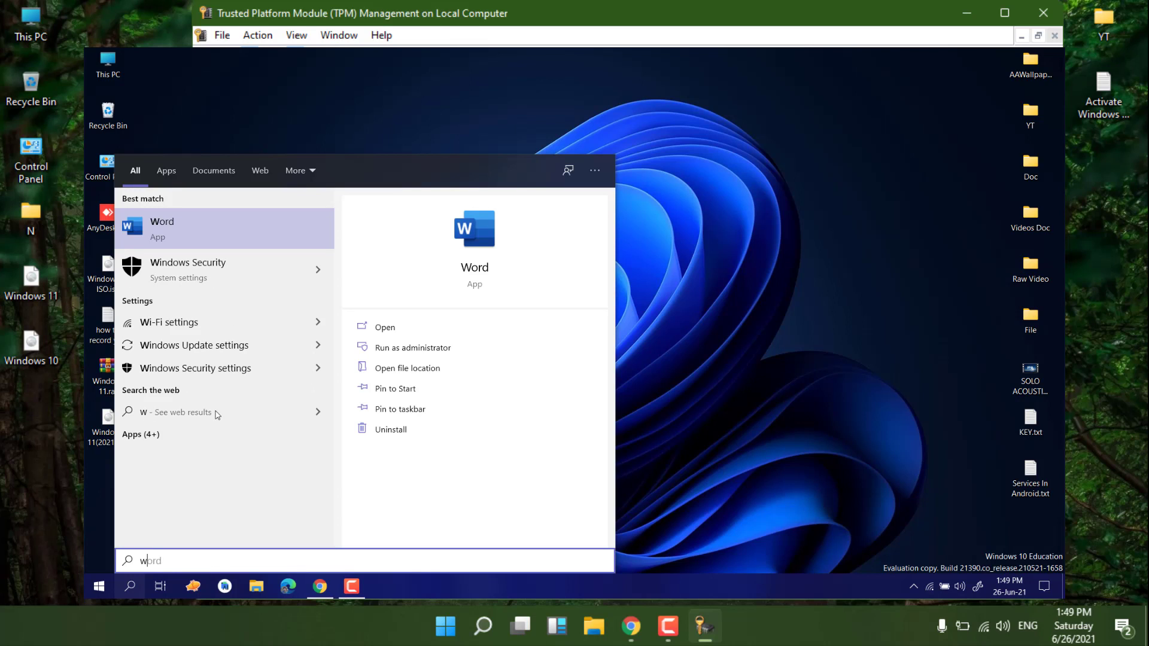
text(indows Security)
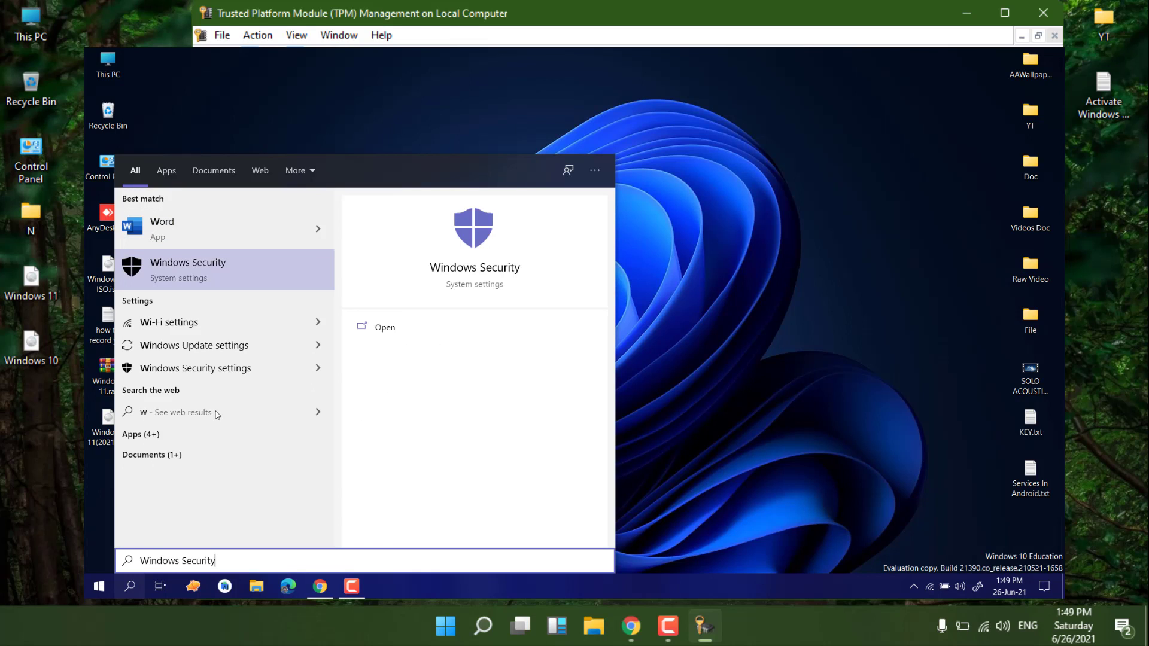
key(Return)
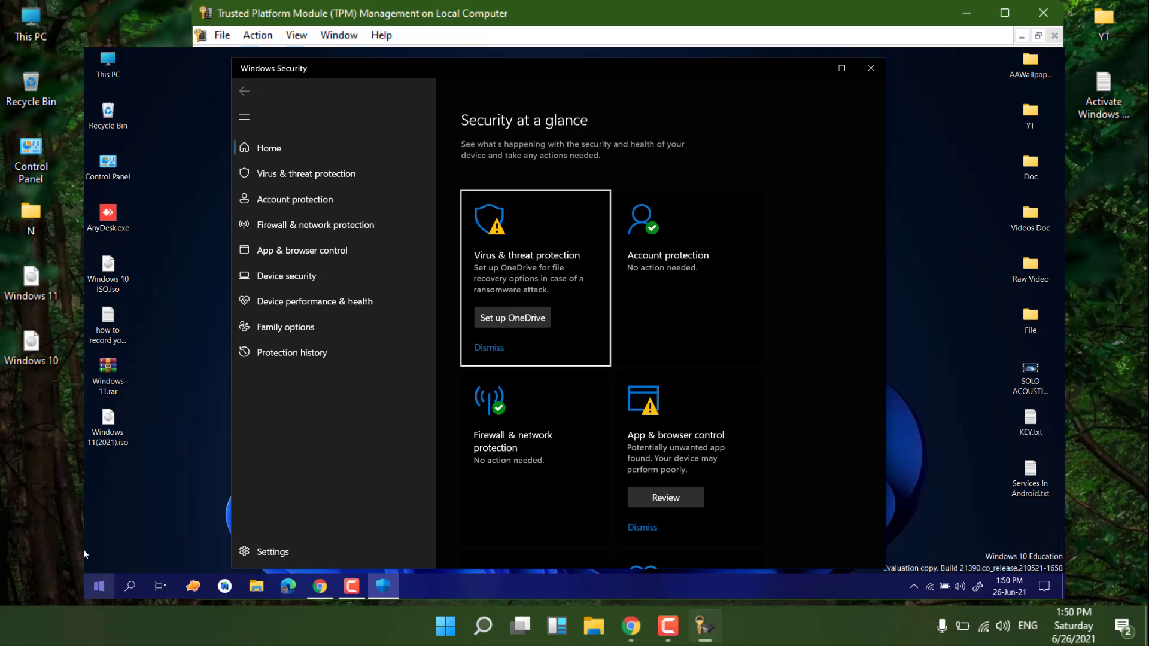
click(349, 283)
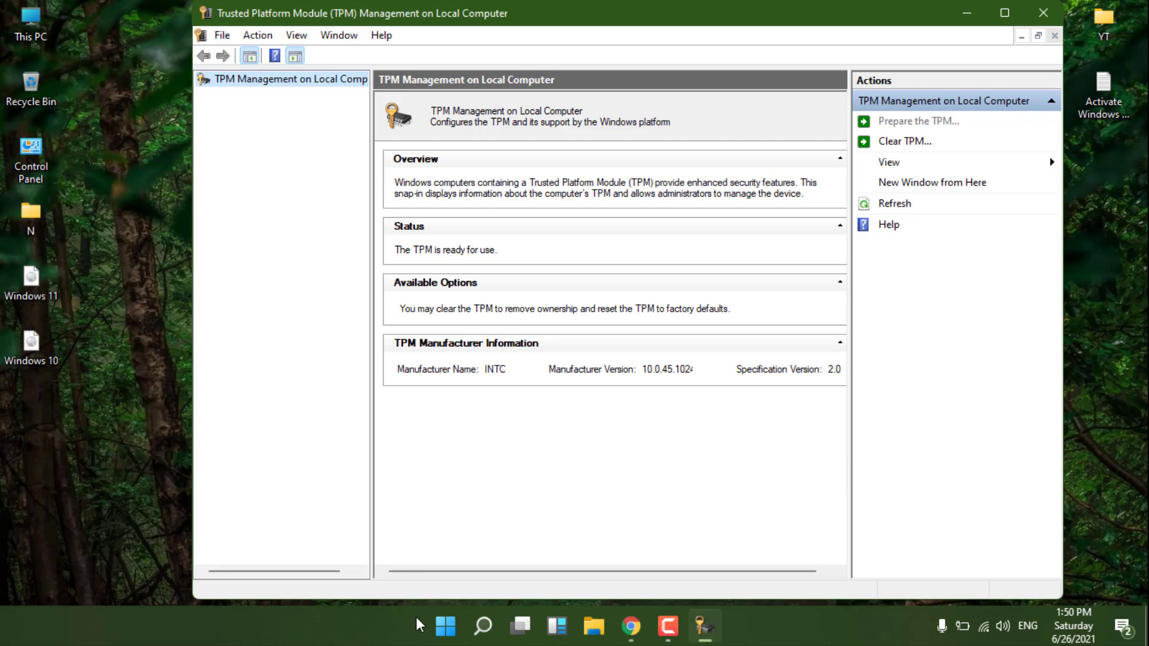
- Minimize the TPM management console and view the Device security page in Windows Security
click(445, 626)
click(446, 626)
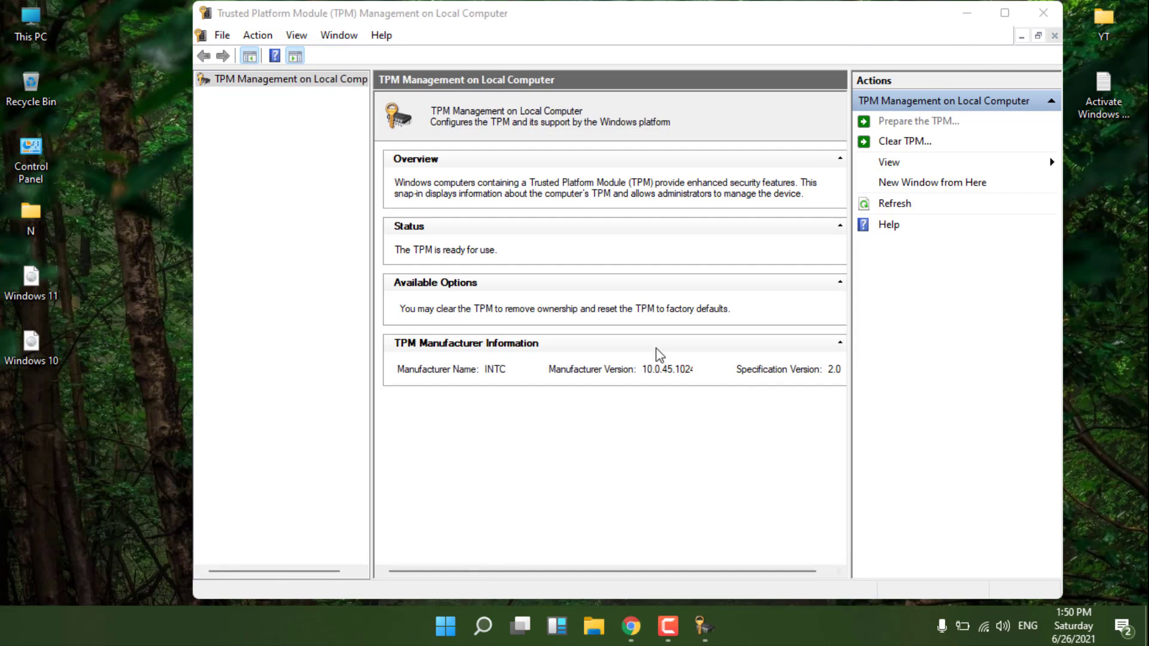
click(967, 13)
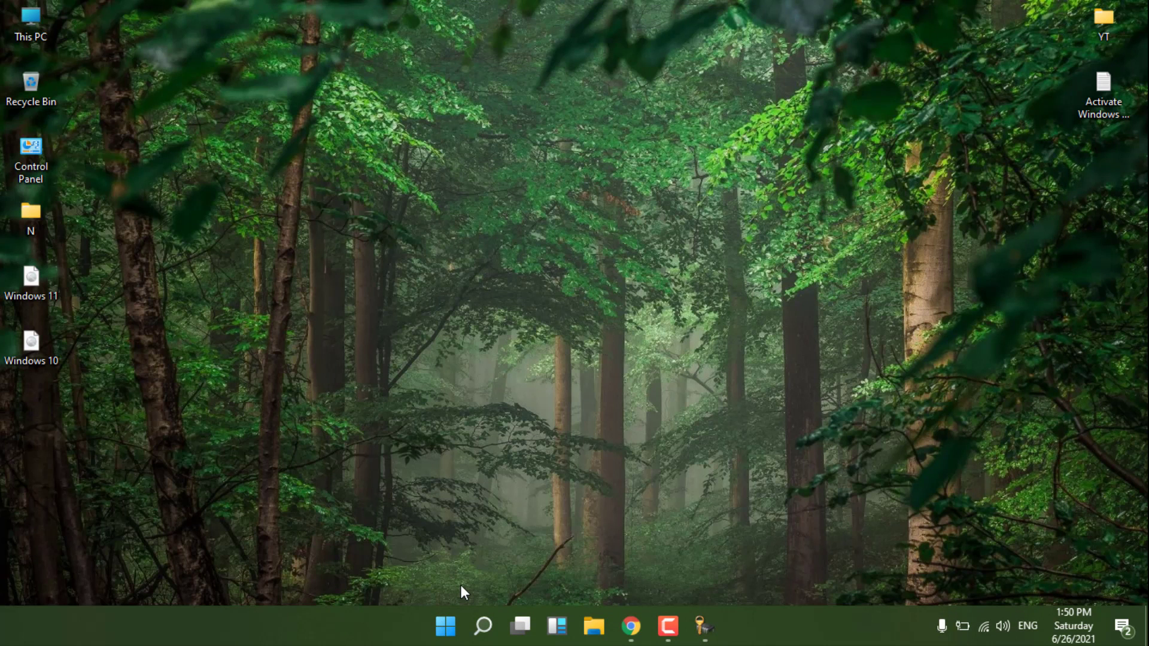
key(super+r)
key(Return)
key(super+s)
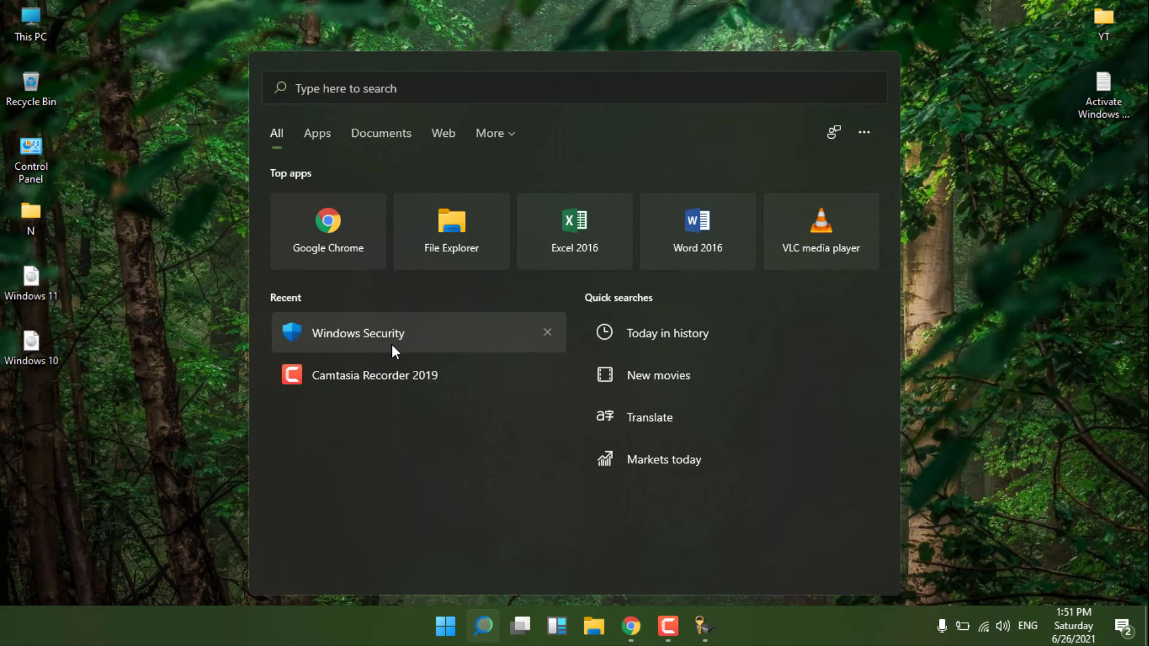
click(314, 333)
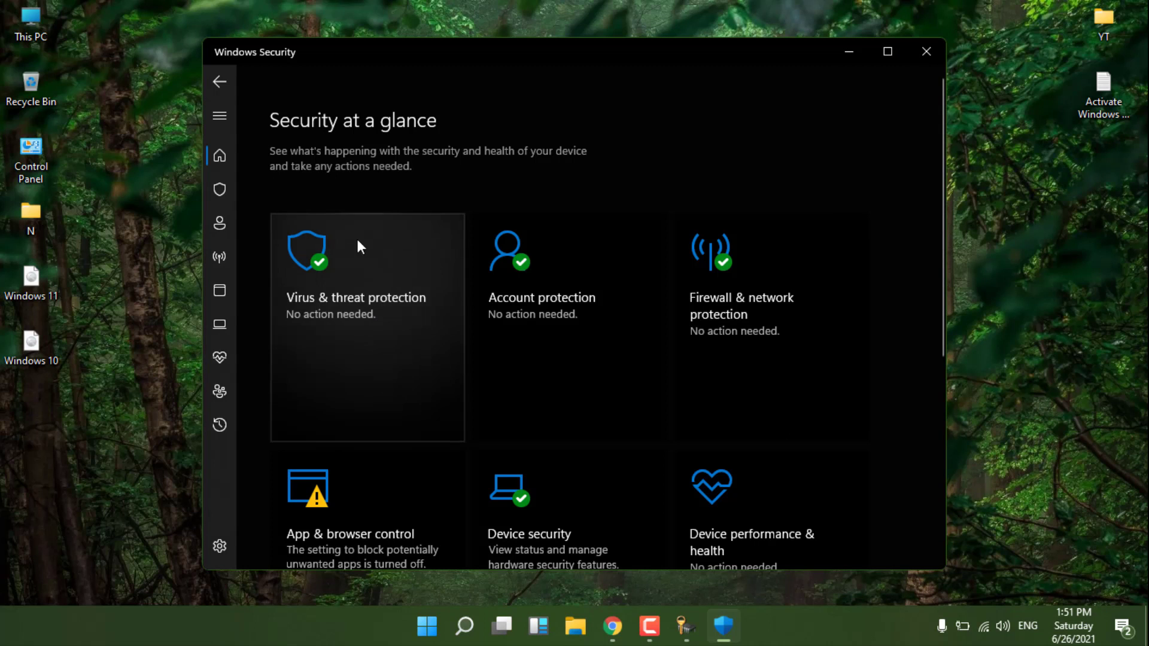
click(226, 116)
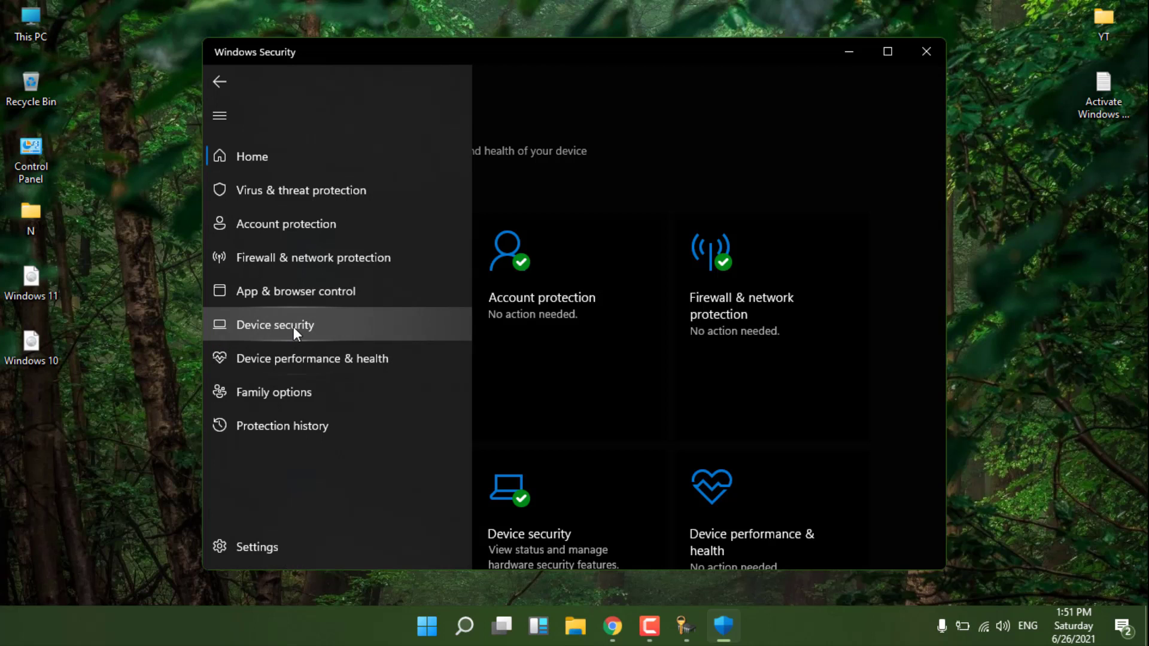
click(293, 326)
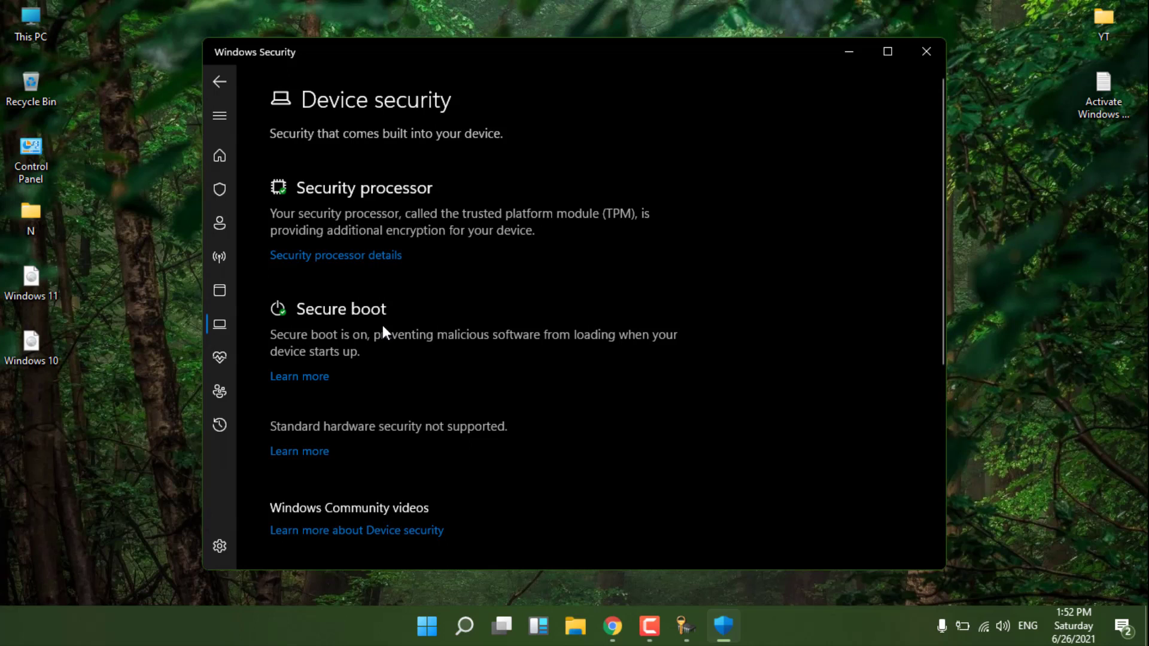
- Review the security processor details, including the TPM specification version, and return to the Windows Security home page
click(342, 258)
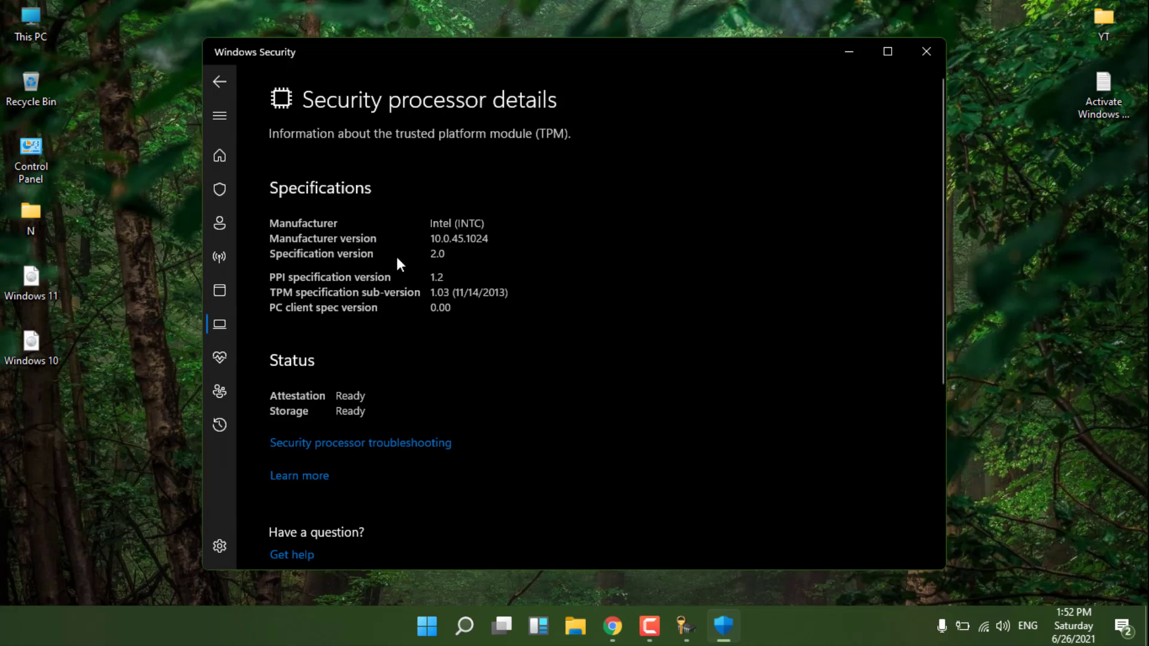
scroll(437, 257, down, 2)
scroll(407, 306, up, 2)
click(227, 89)
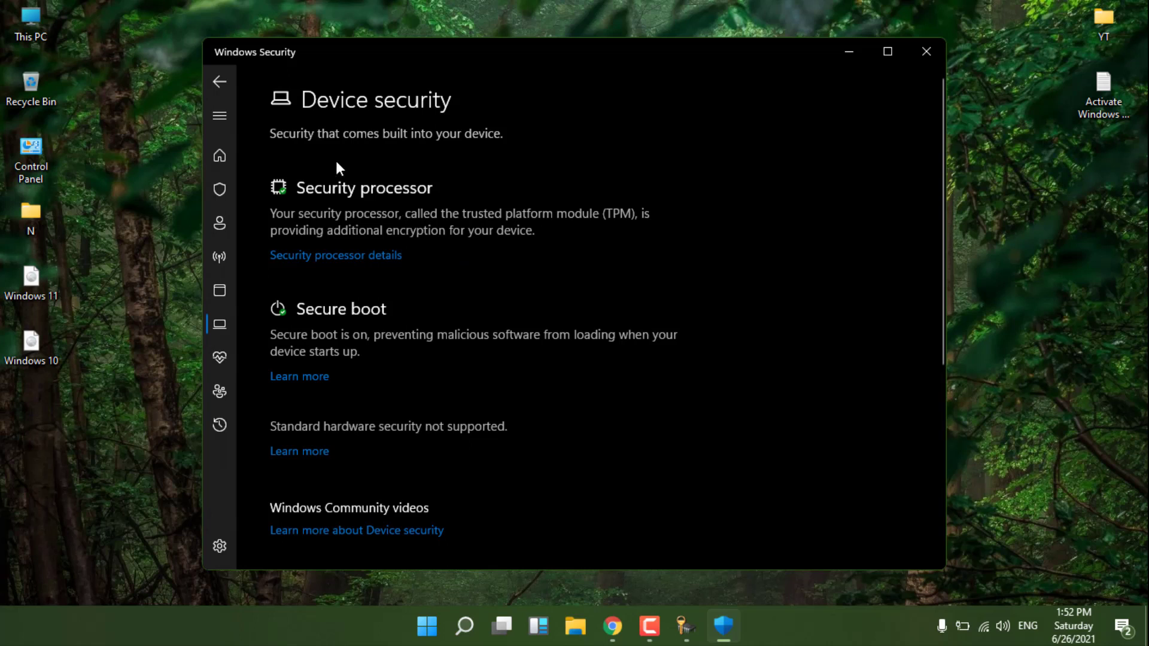
key(alt+Left)
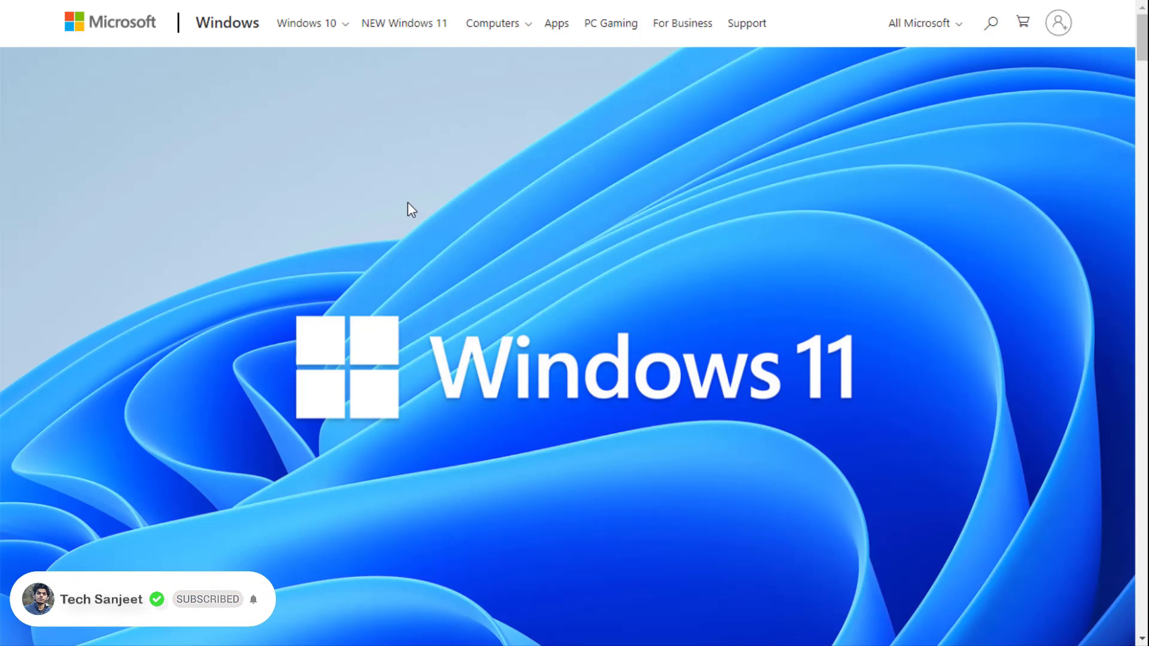
- Switch to Chrome and examine the minimum system requirements and compatibility section on Microsoft's Windows 11 page
scroll(407, 203, down, 4)
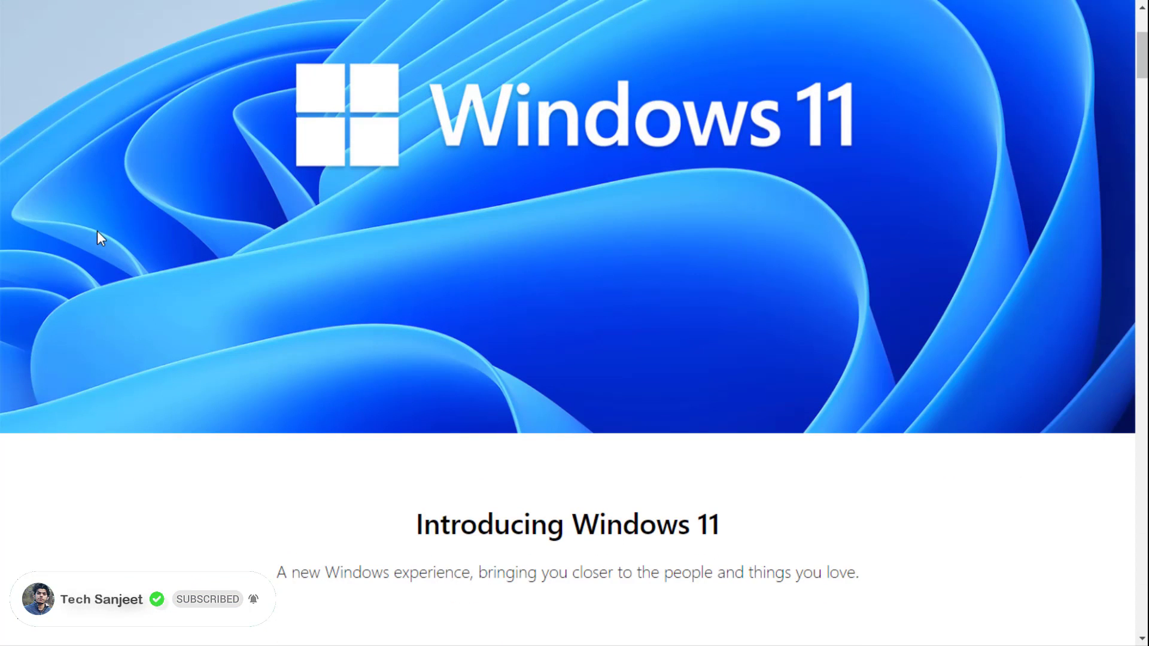
middle_click(72, 290)
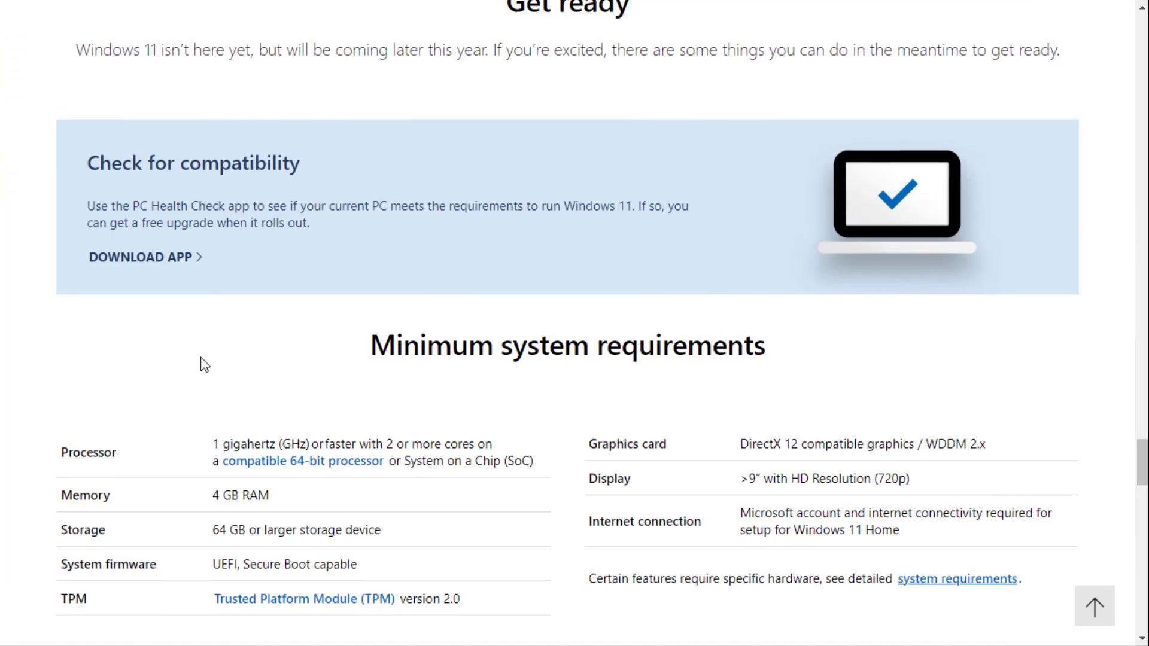
click(207, 335)
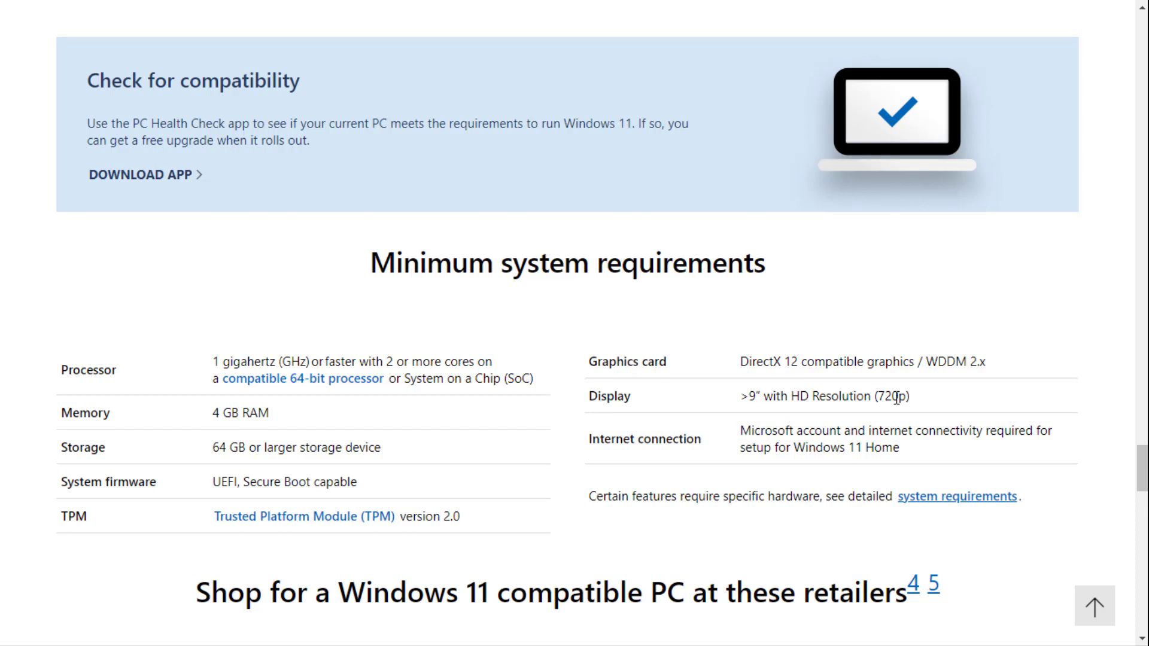
scroll(513, 377, down, 4)
scroll(464, 362, up, 7)
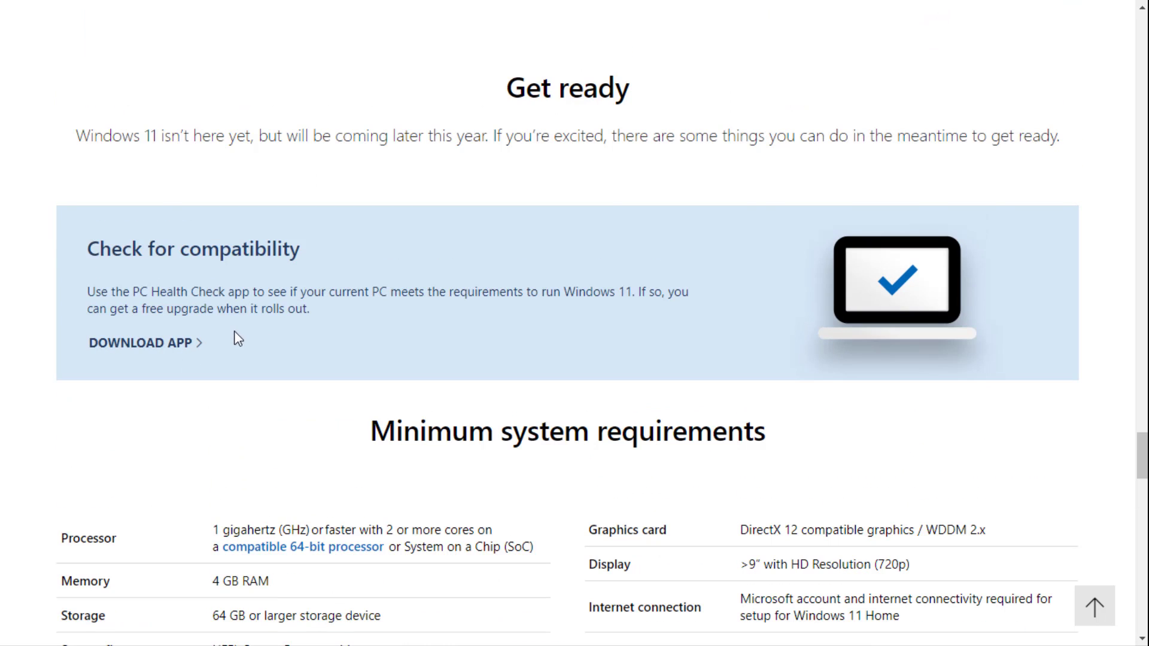
- Download the PC Health Check app from the Check for compatibility section, install it and launch it
click(159, 352)
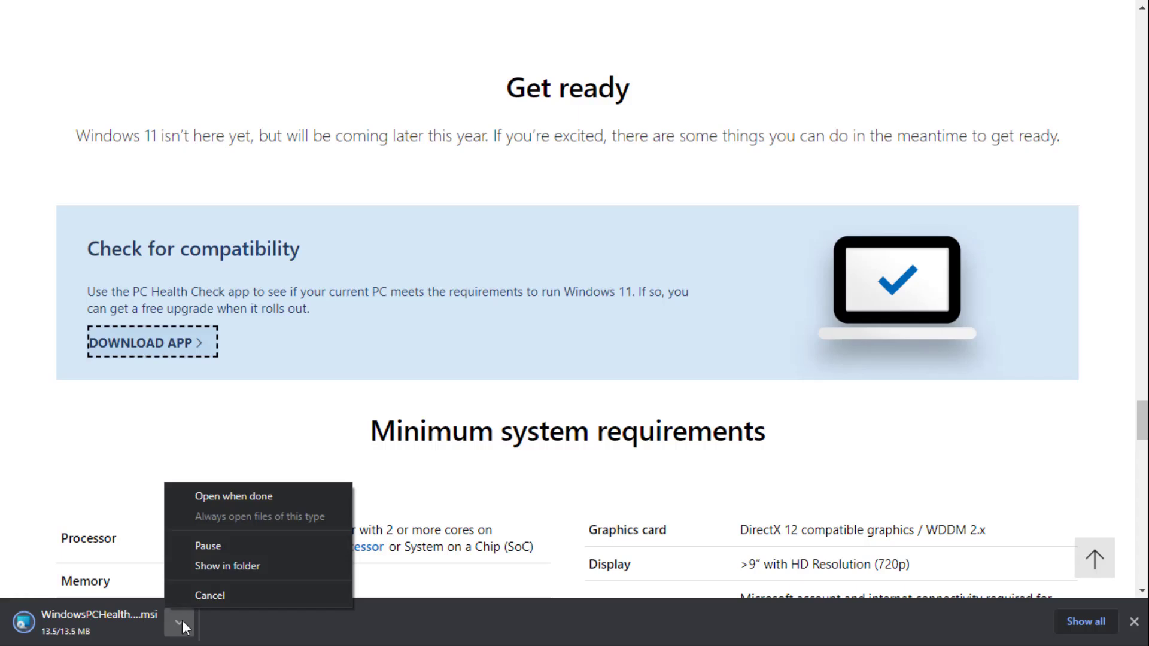
click(190, 498)
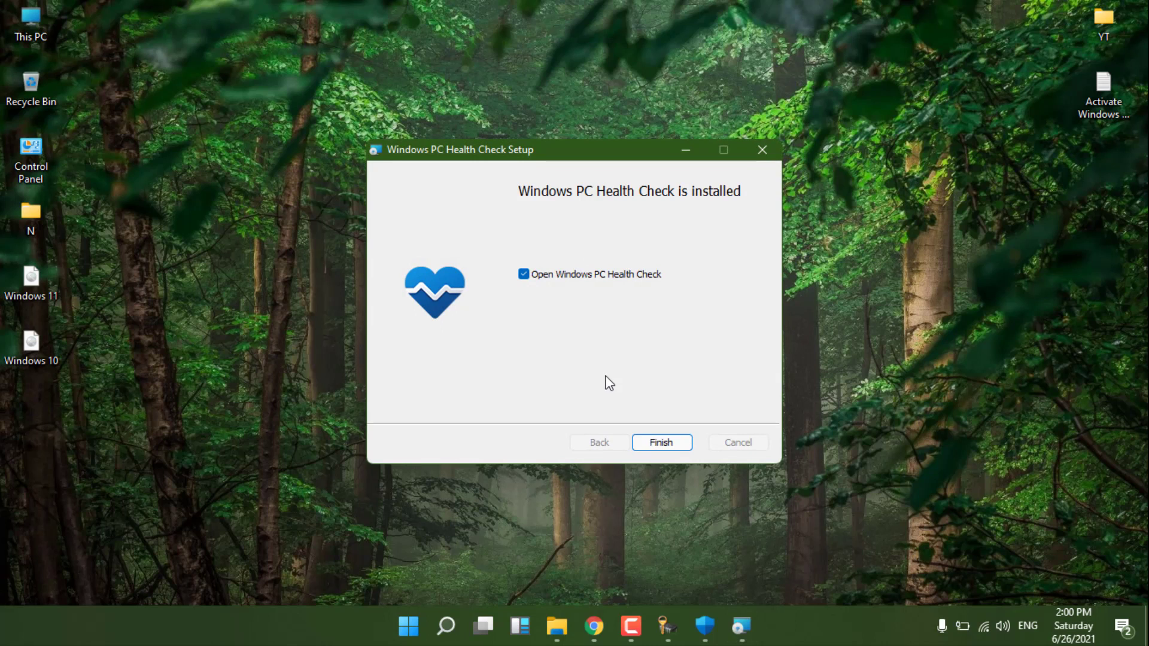
click(646, 444)
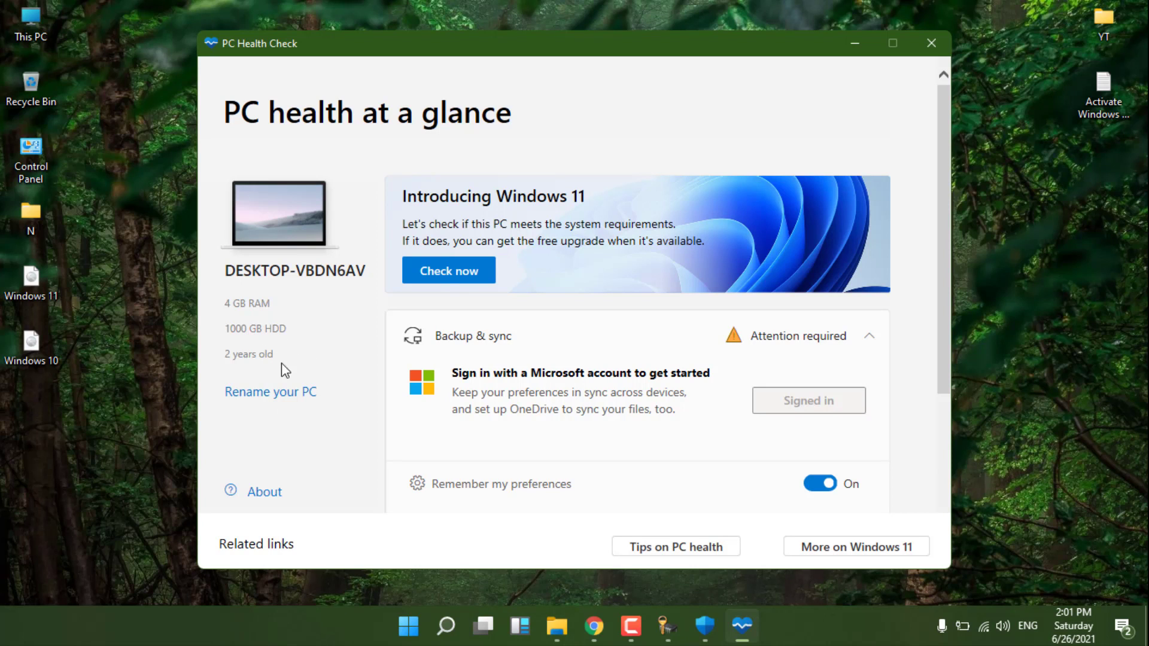
- Check whether this PC meets the Windows 11 requirements, dismiss the result and close PC Health Check
click(442, 281)
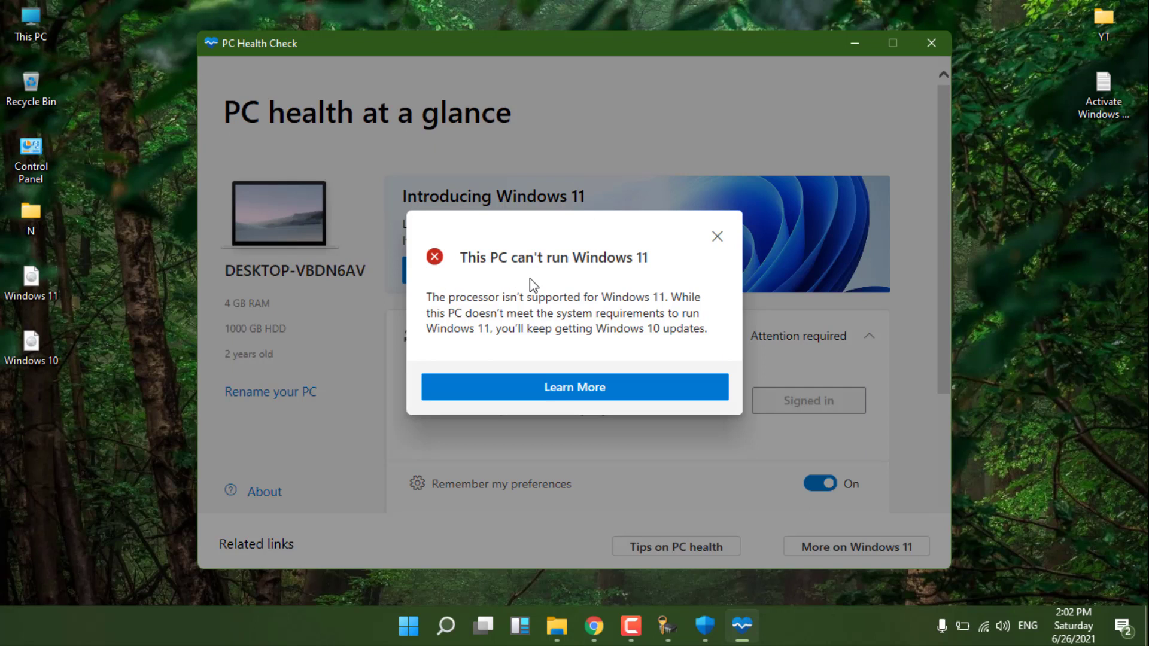
key(Tab)
click(715, 238)
click(406, 625)
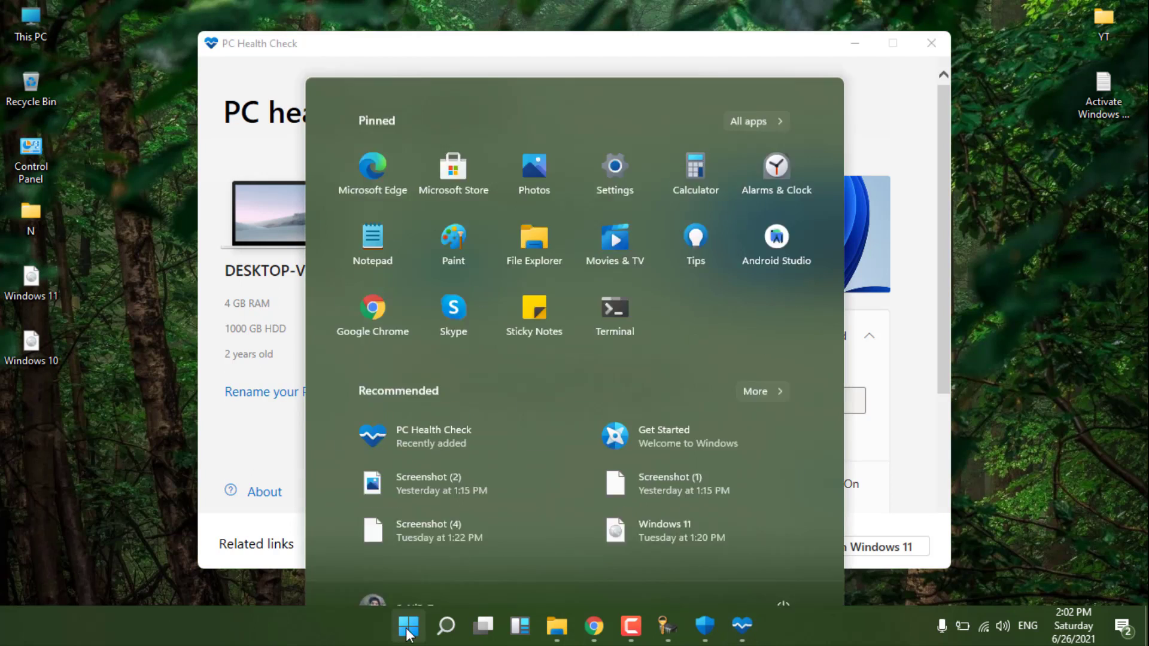
key(Escape)
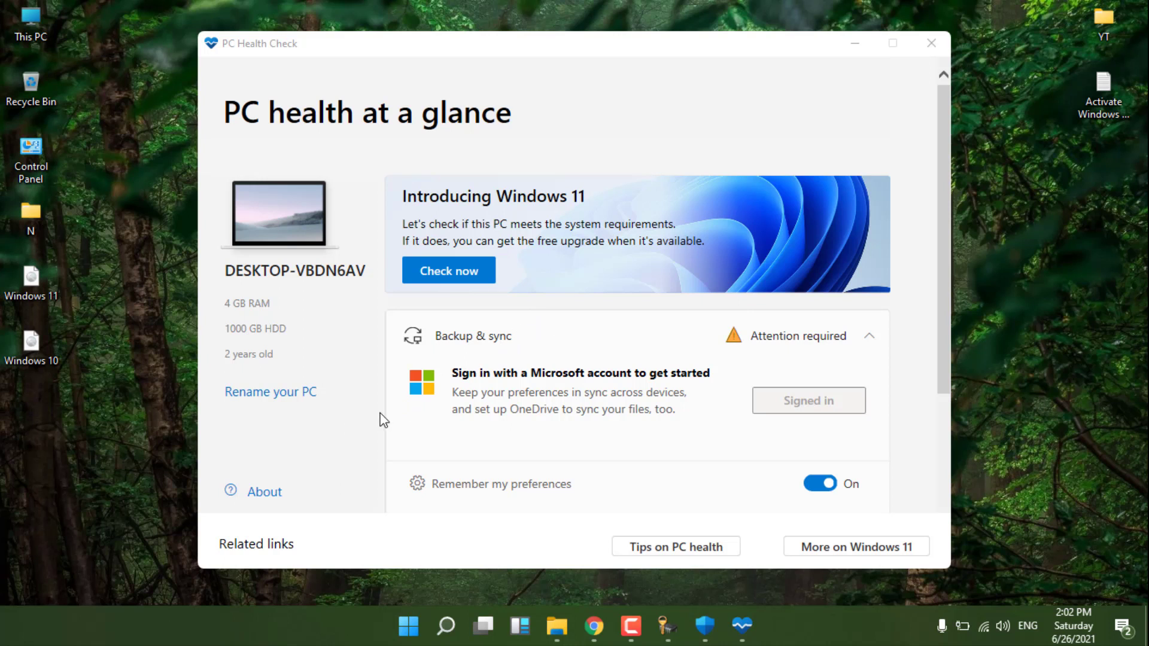
click(931, 43)
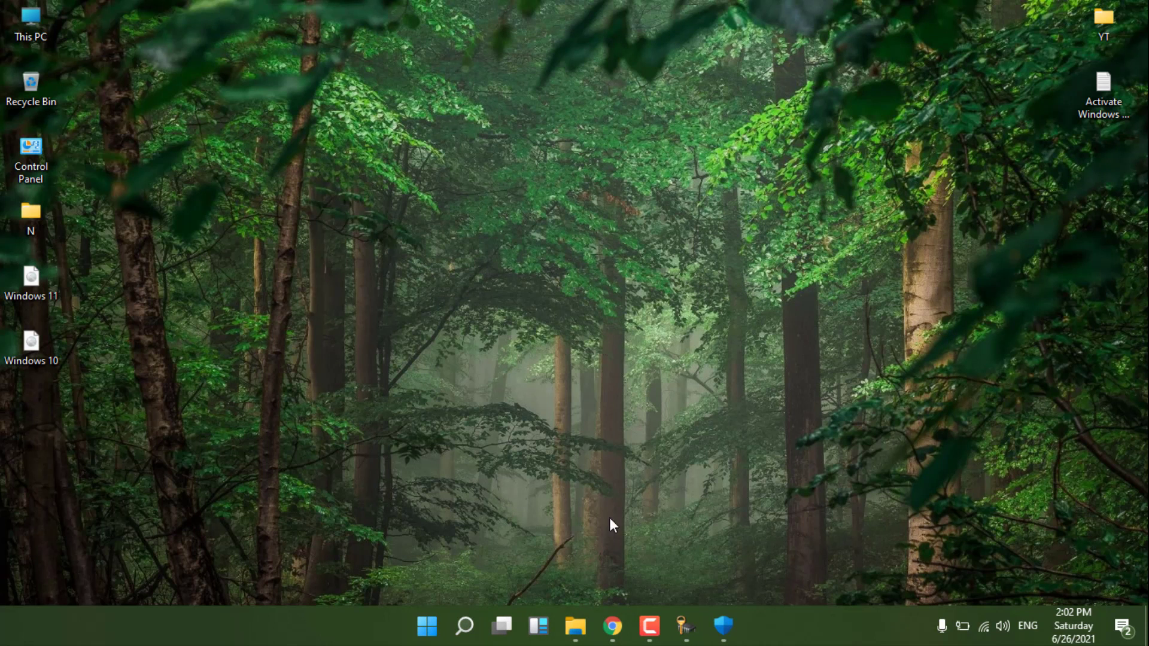
- Bring back Windows Security, review the security processor and Secure boot sections under Device security, and close the window
click(723, 625)
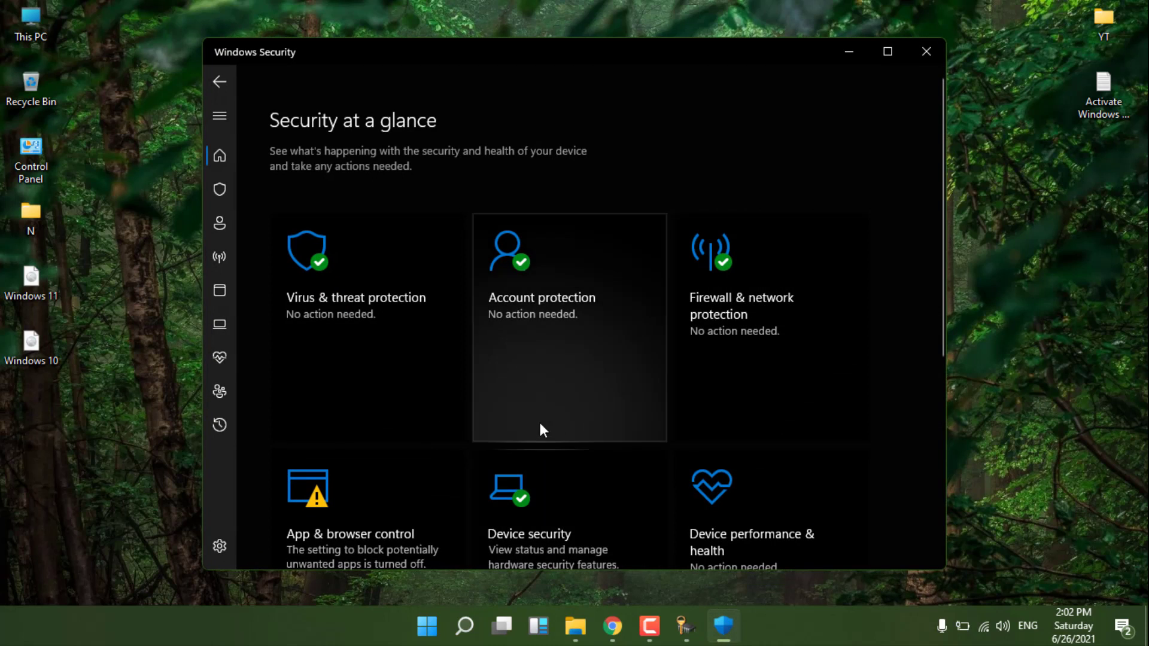
click(219, 117)
click(310, 323)
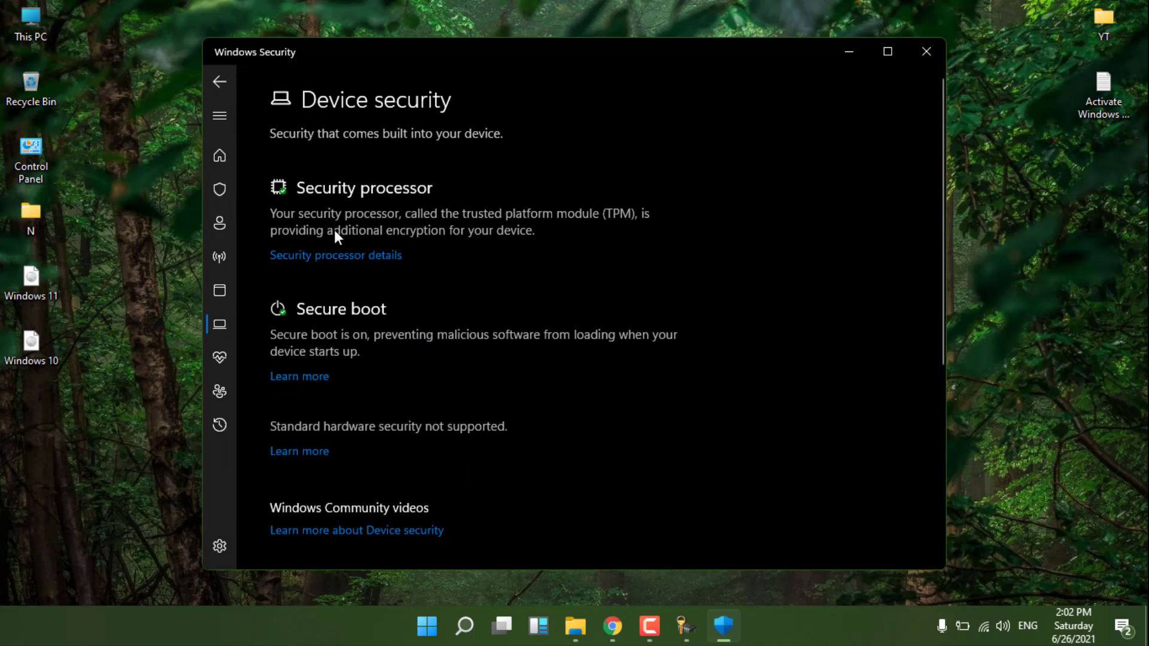
key(alt+F4)
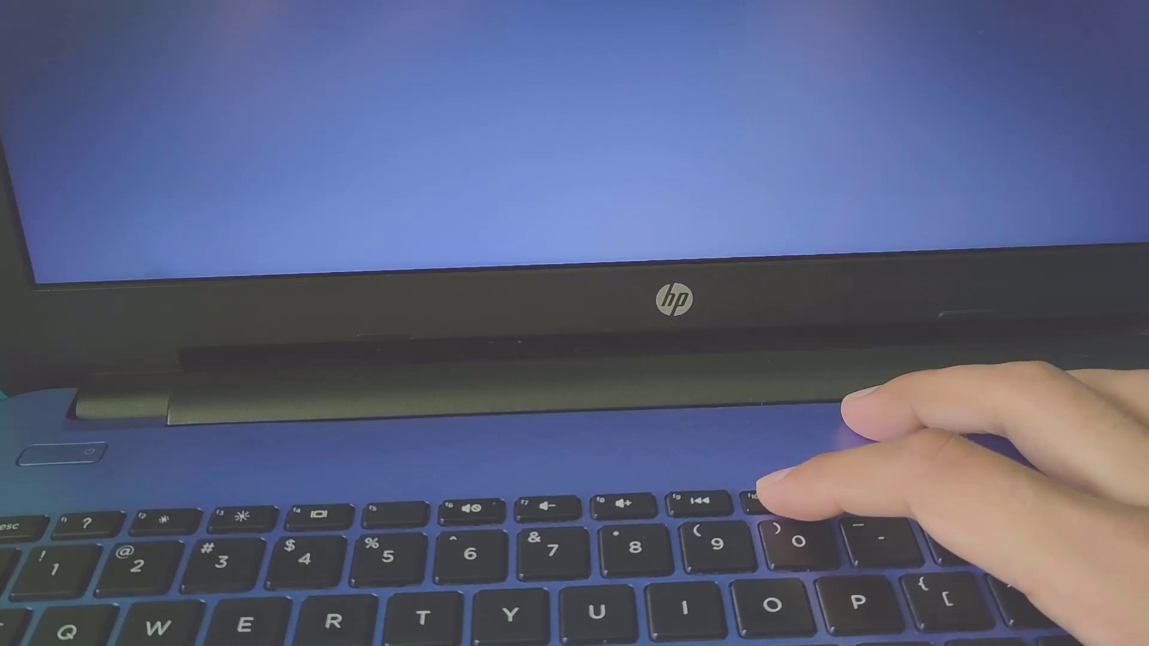
- Enter the BIOS setup during startup and set TPM State to Enabled in the security settings
key(F10)
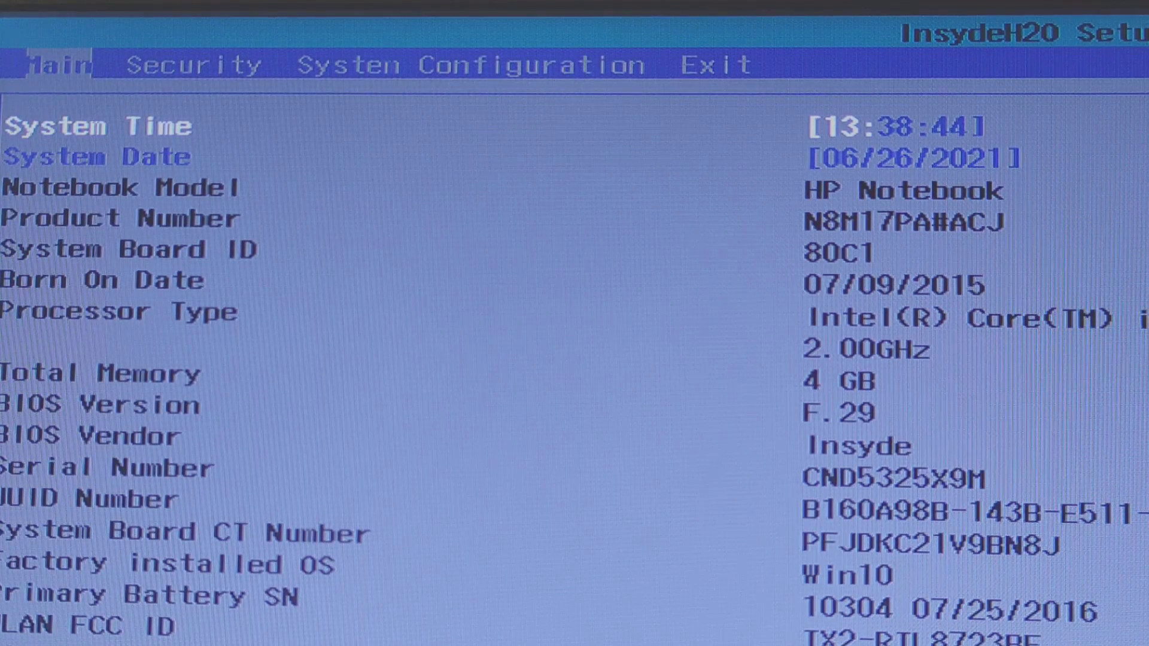
key(Right)
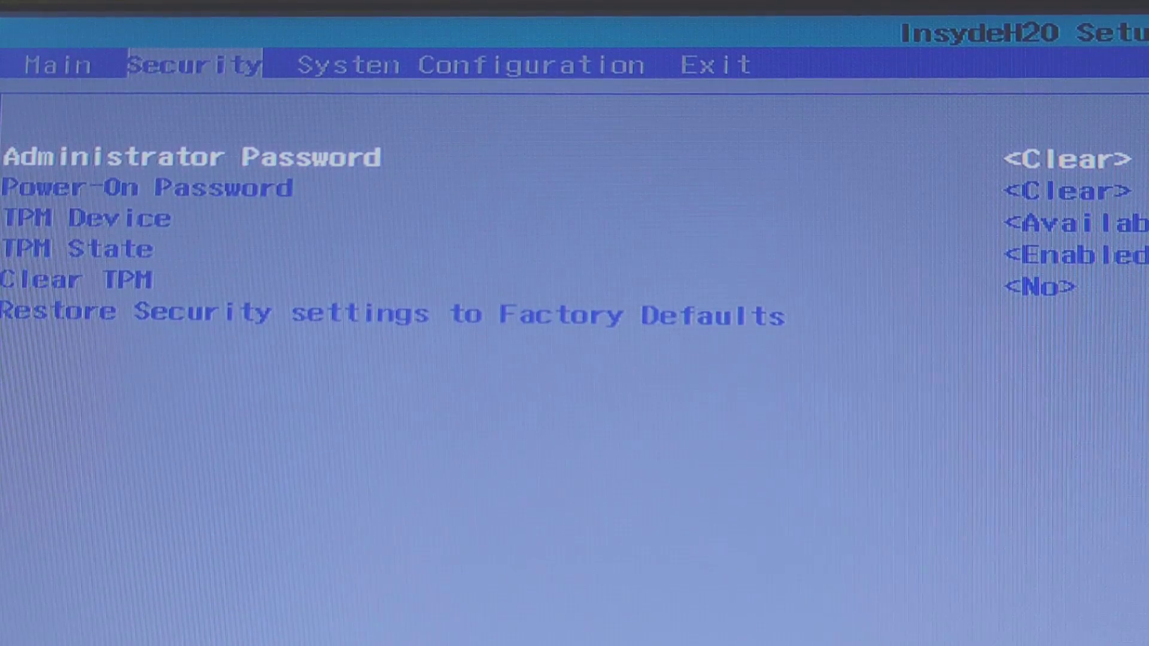
key(Down)
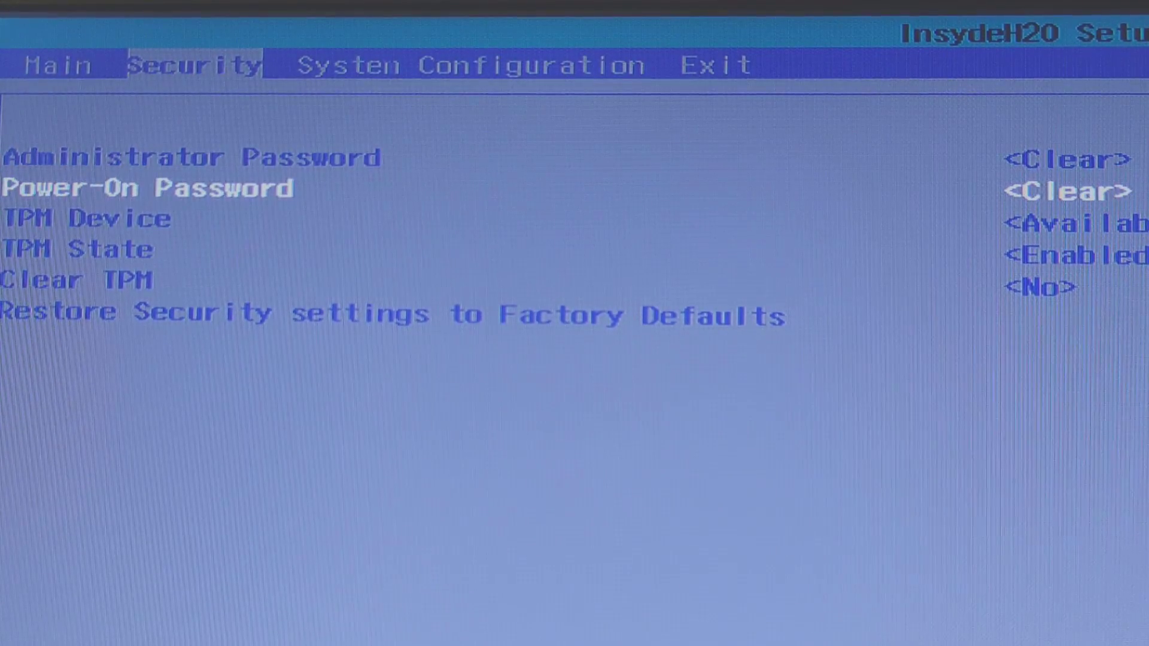
key(Down)
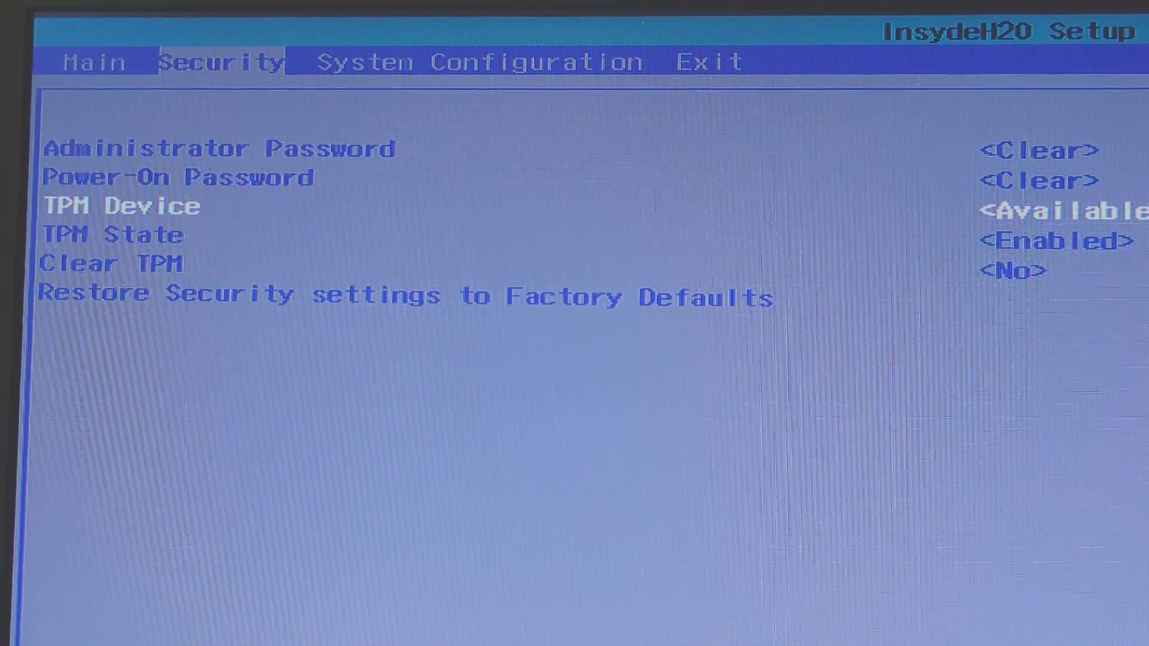
key(Down)
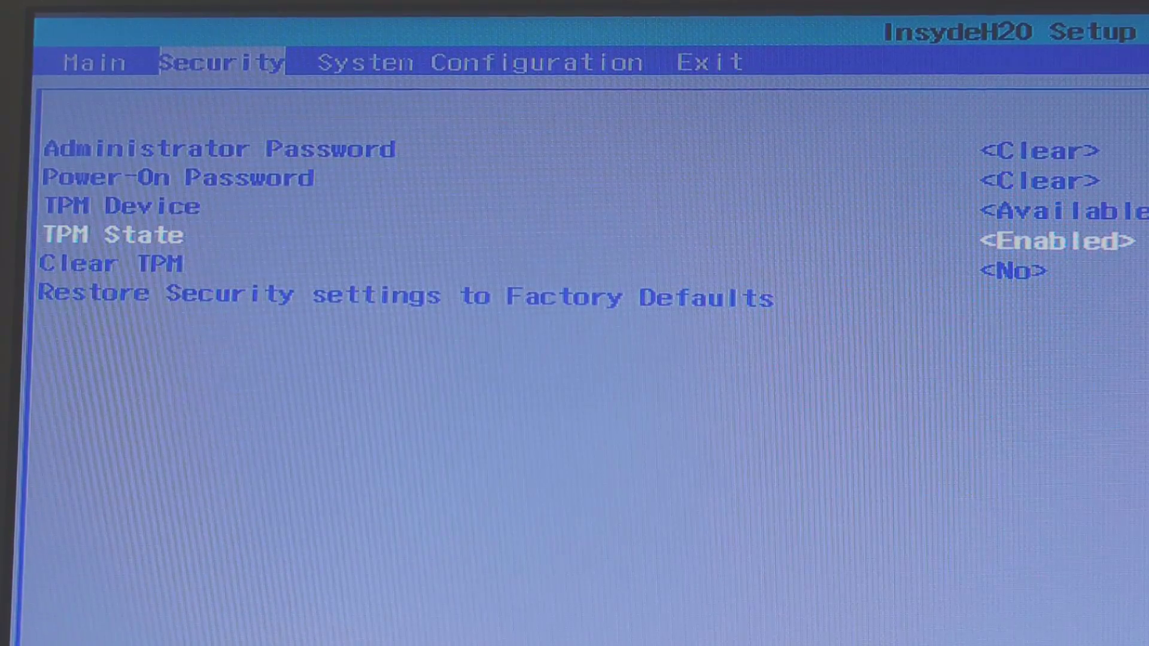
key(Return)
key(Up)
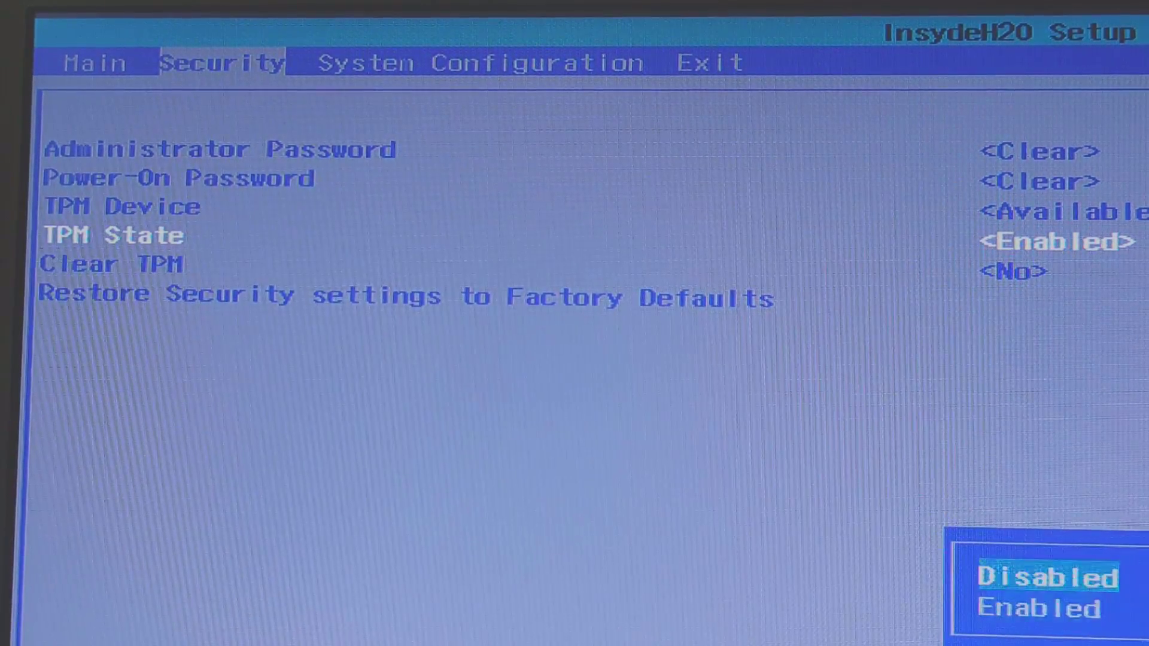
key(Down)
key(Return)
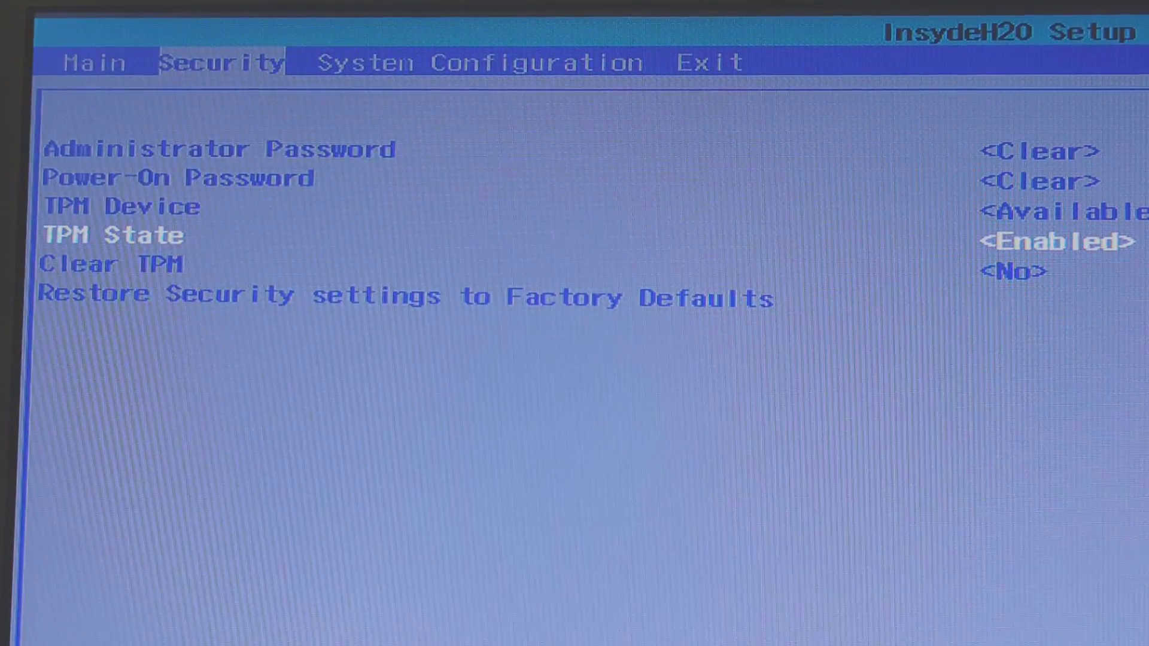
- Open the Boot Options within the System Configuration settings
key(Up)
key(Up)
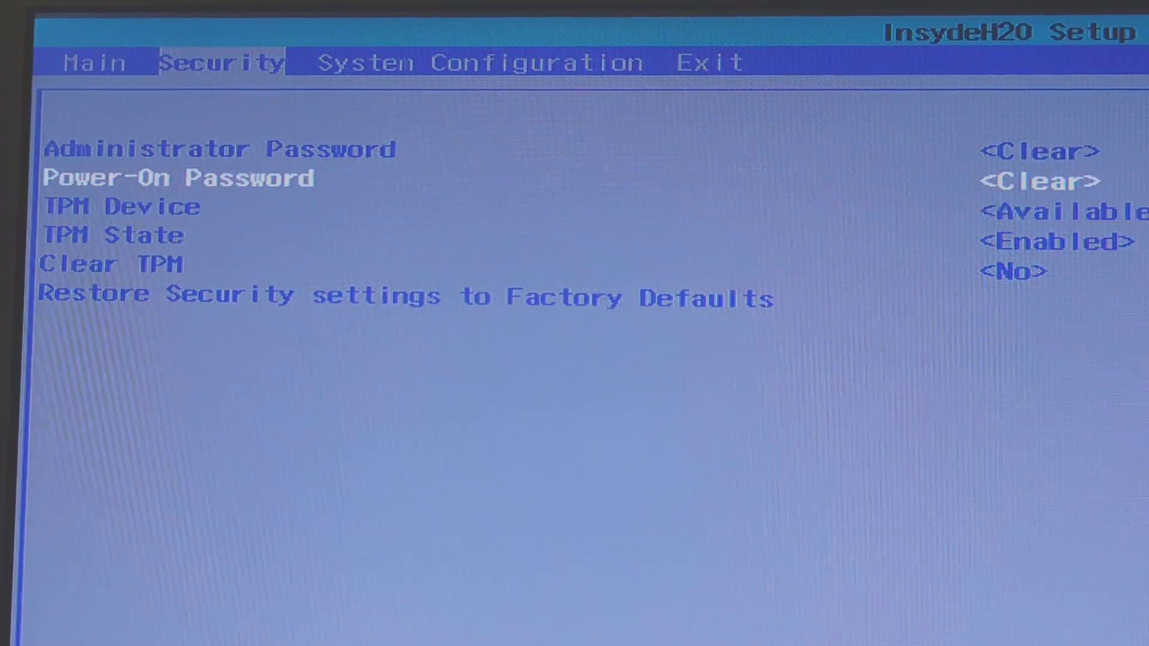
key(Right)
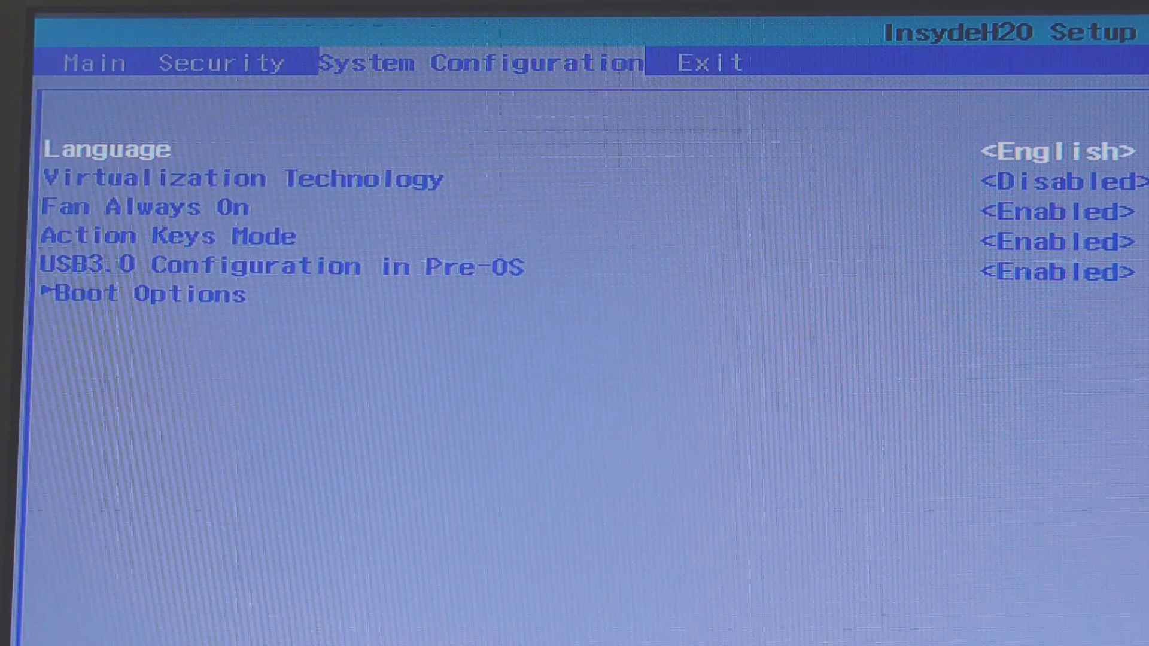
key(Down)
key(Down)
key(Down)
key(Down)
key(Down)
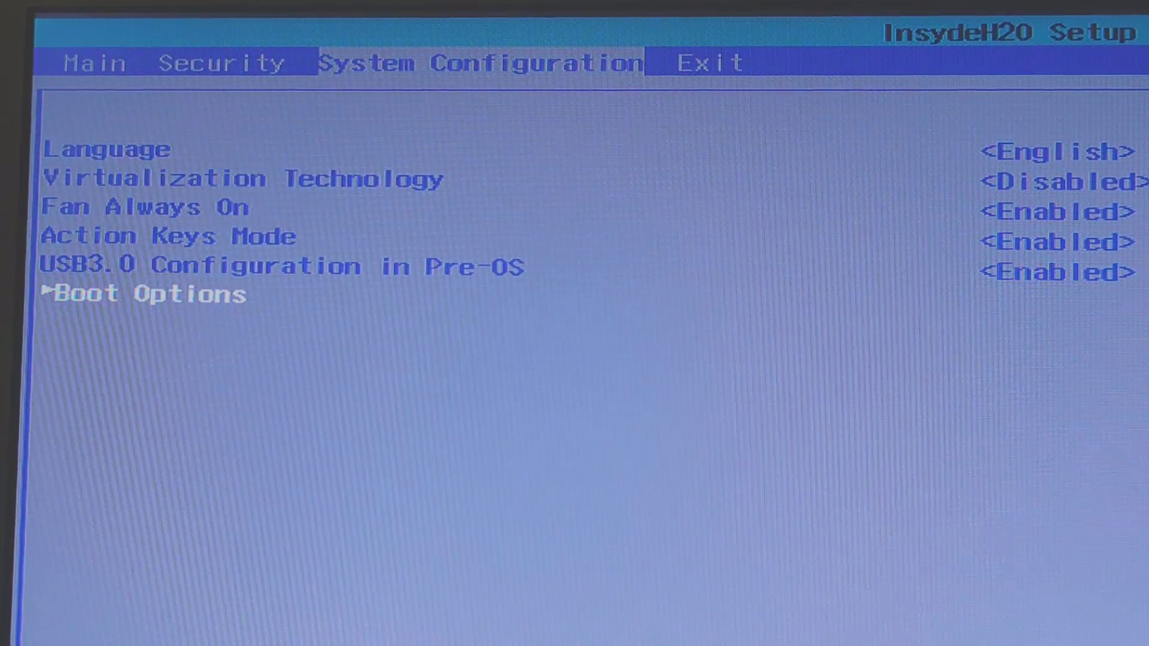
key(Return)
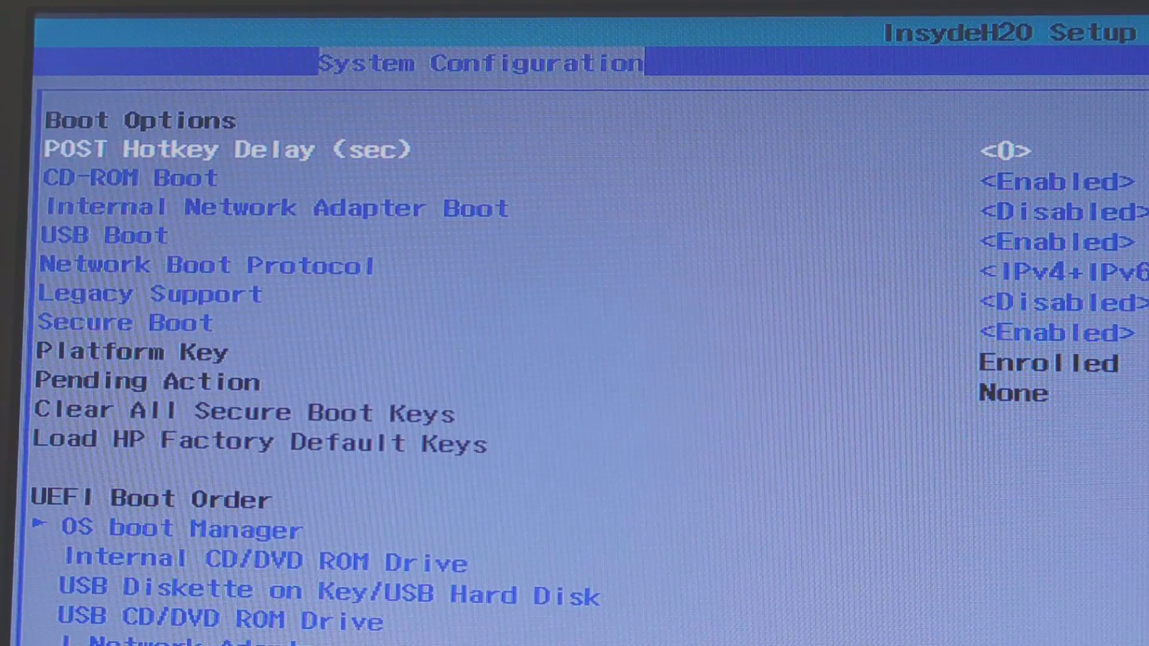
- Set Secure Boot to Enabled in the Boot Options
key(Down)
key(Down)
key(Down)
key(Down)
key(Down)
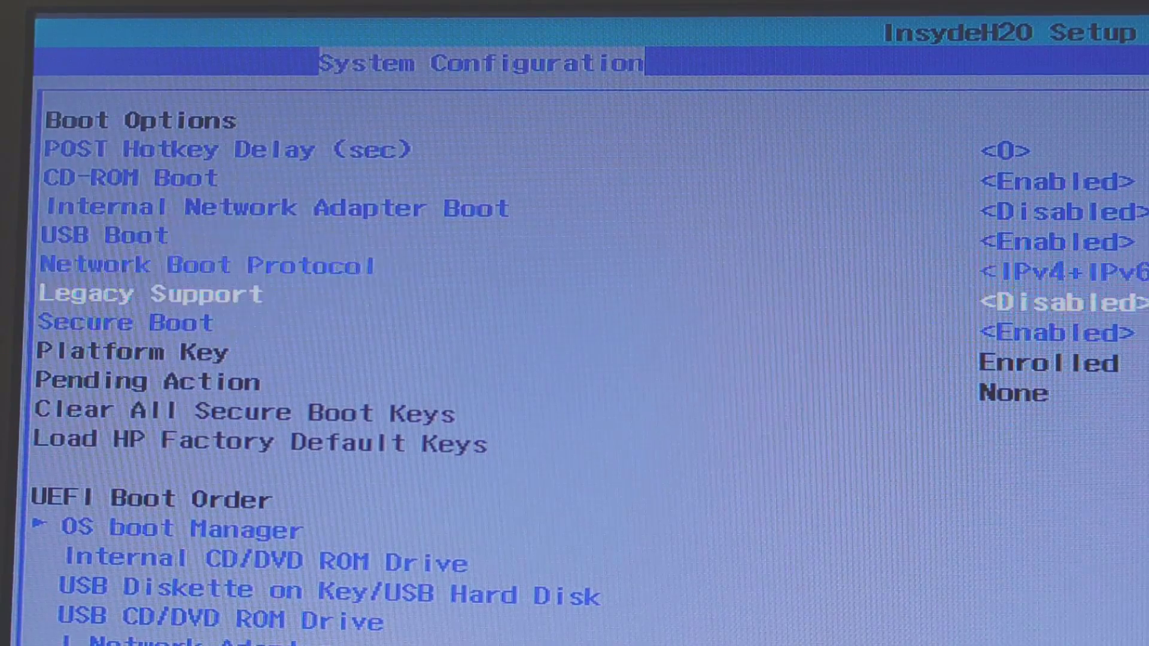
key(Down)
key(Return)
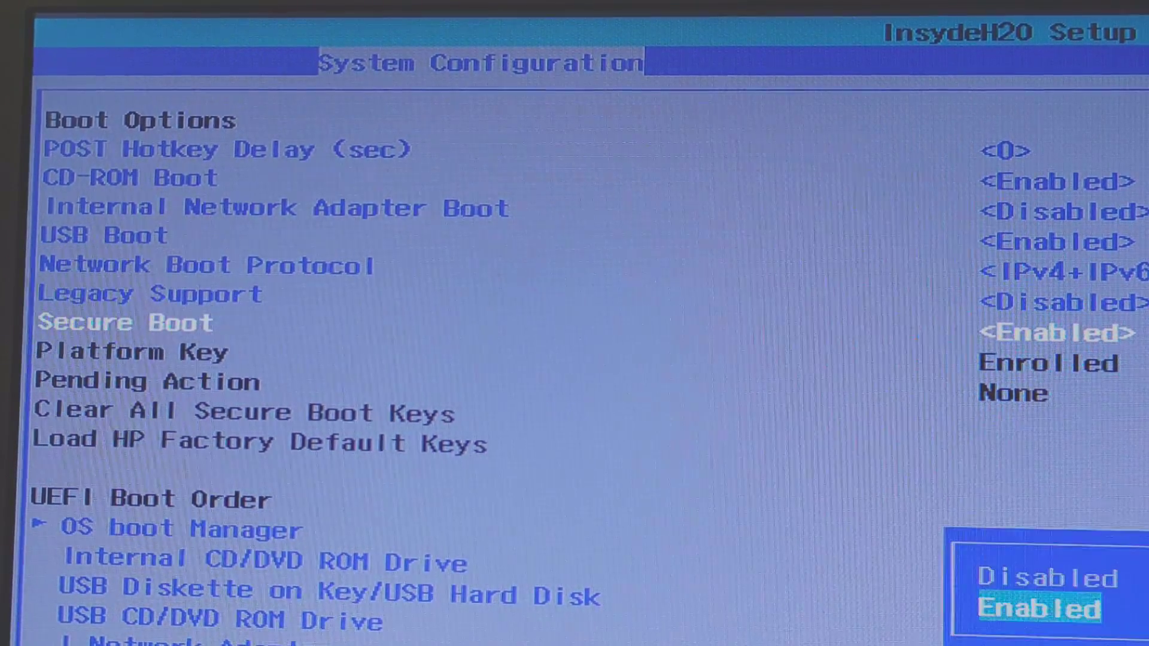
key(Up)
key(Down)
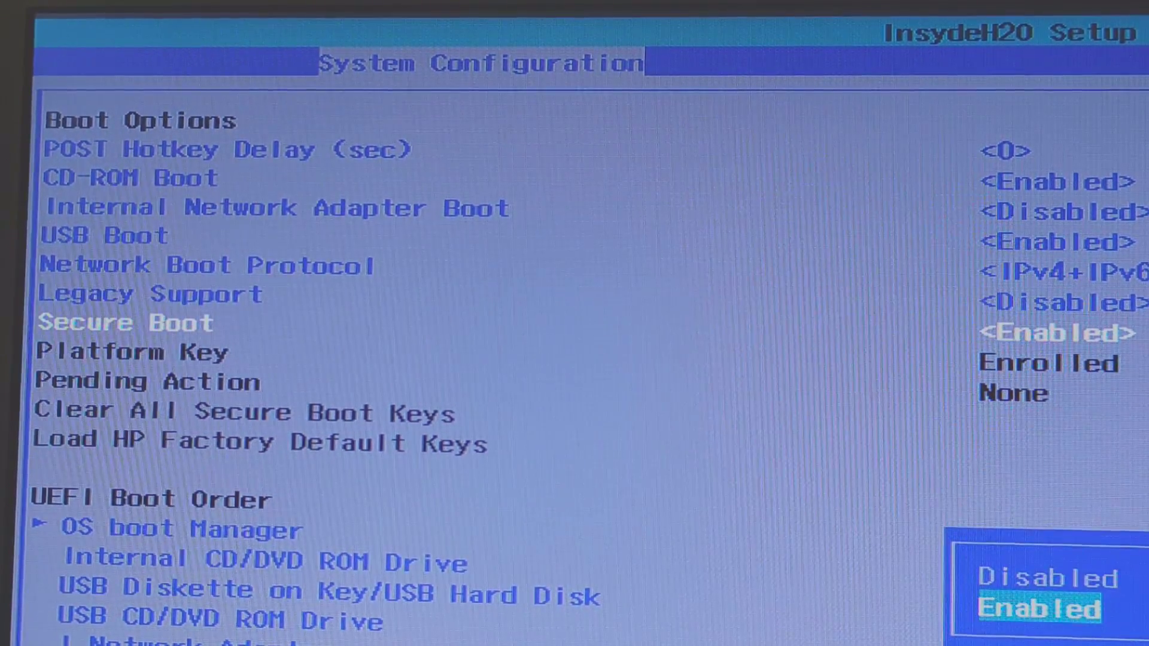
key(Return)
- Leave the Boot Options, return to the main setup page and exit the BIOS setup discarding changes
key(Up)
key(Up)
key(Up)
key(Up)
key(Up)
key(Up)
key(Up)
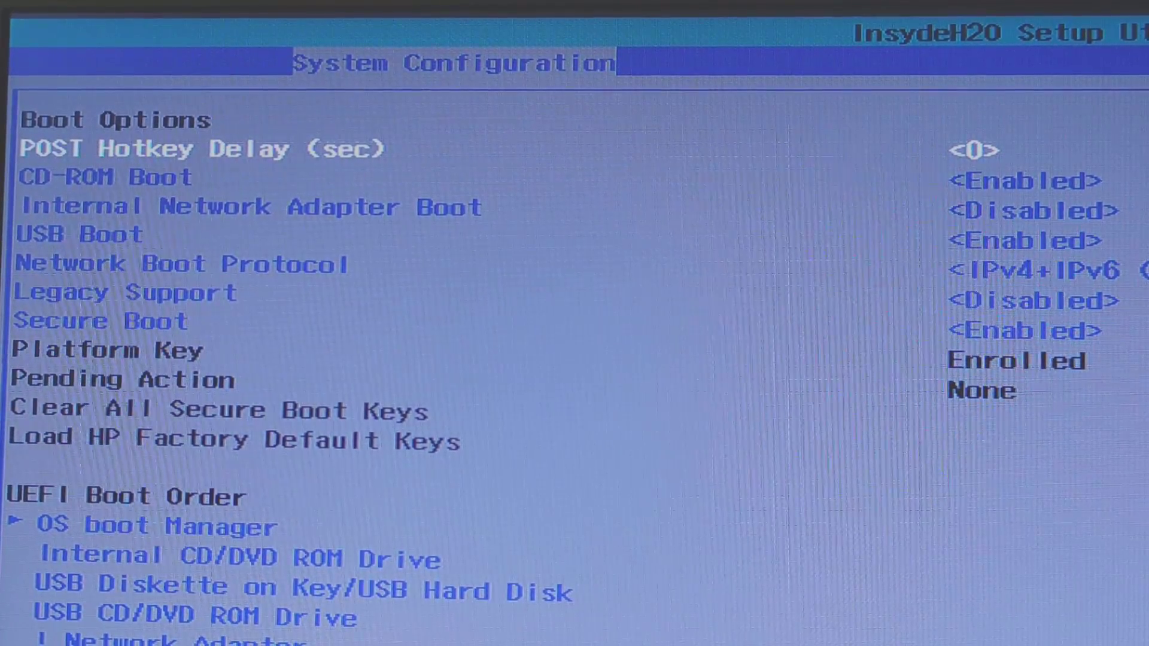
key(Escape)
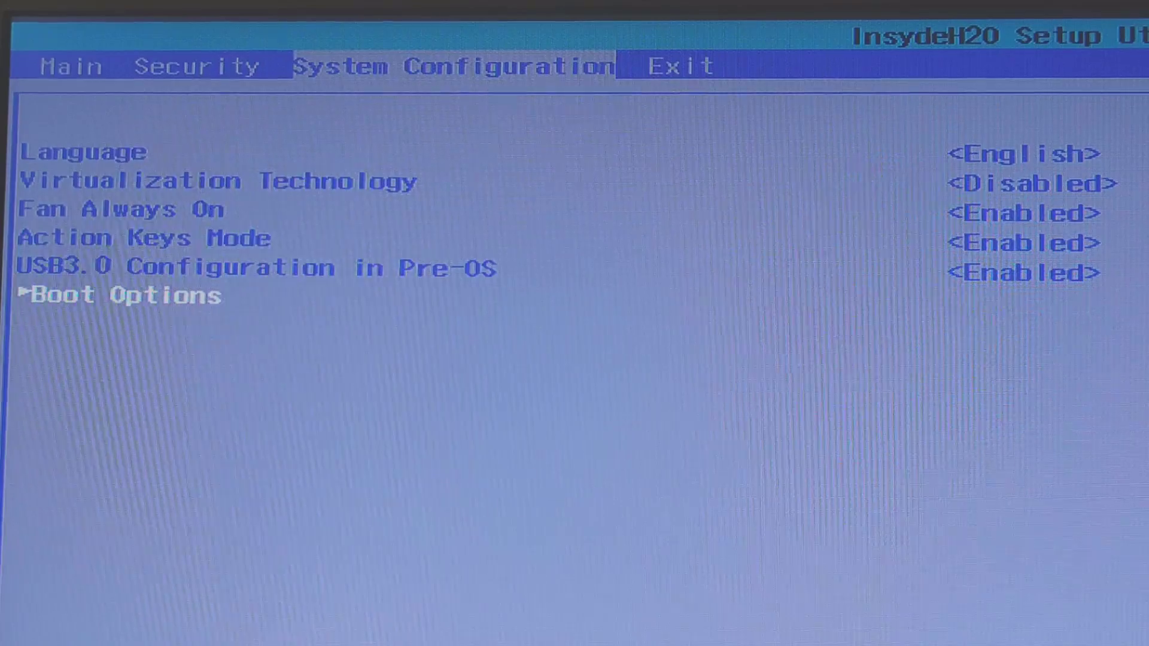
key(Left)
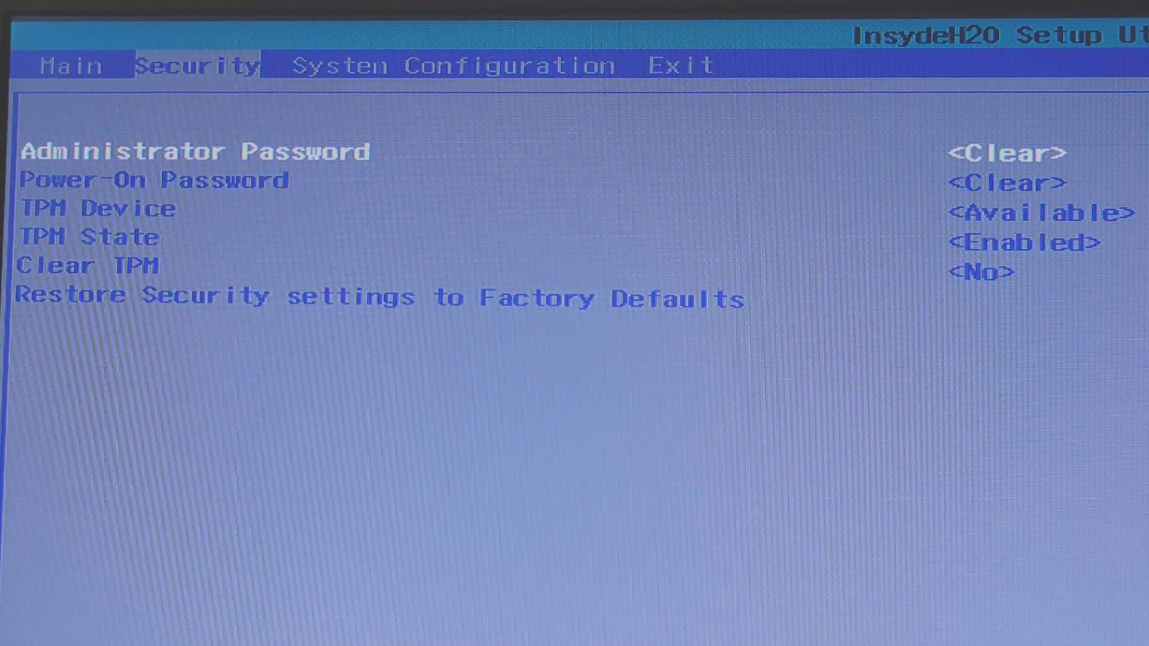
key(Left)
key(Escape)
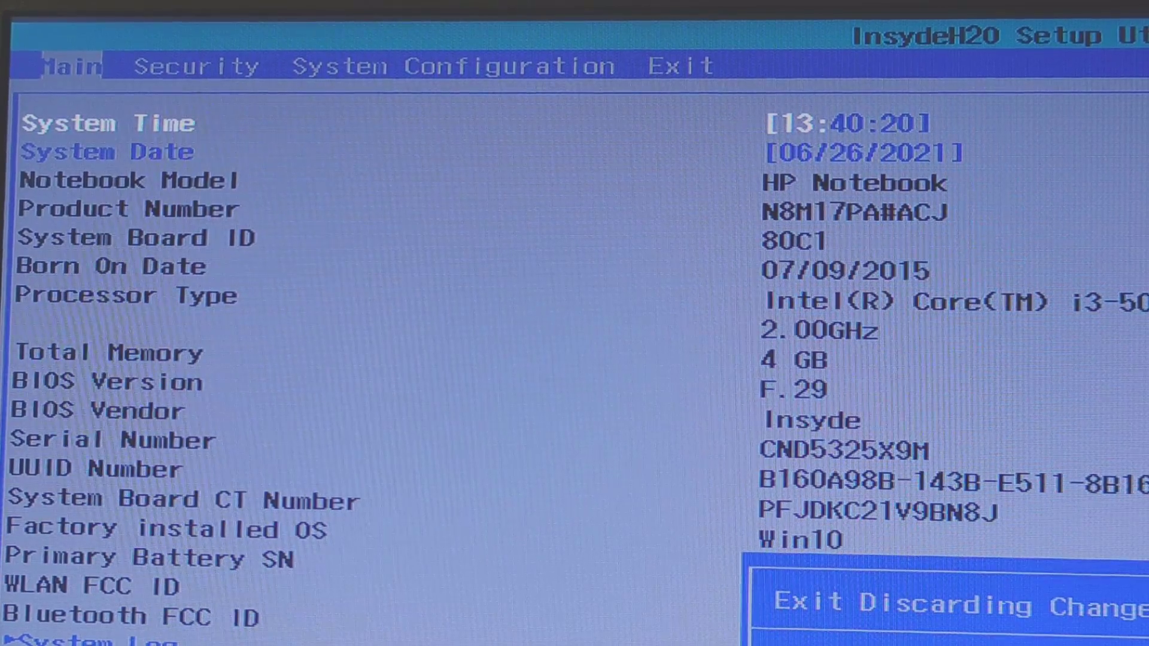
key(Return)
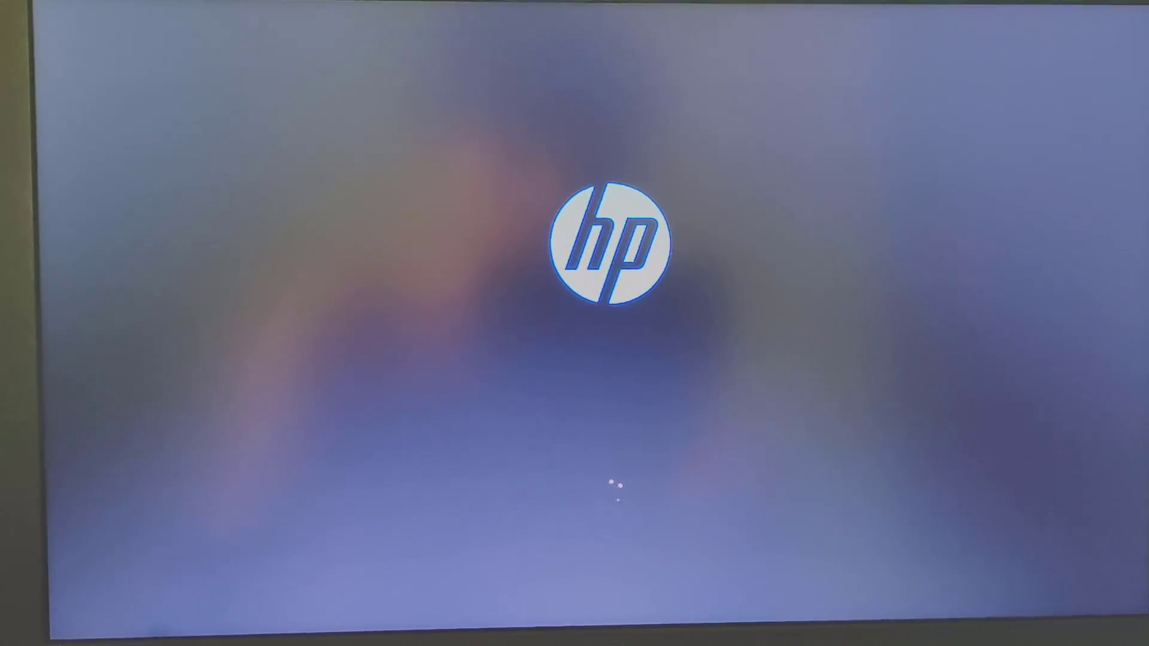